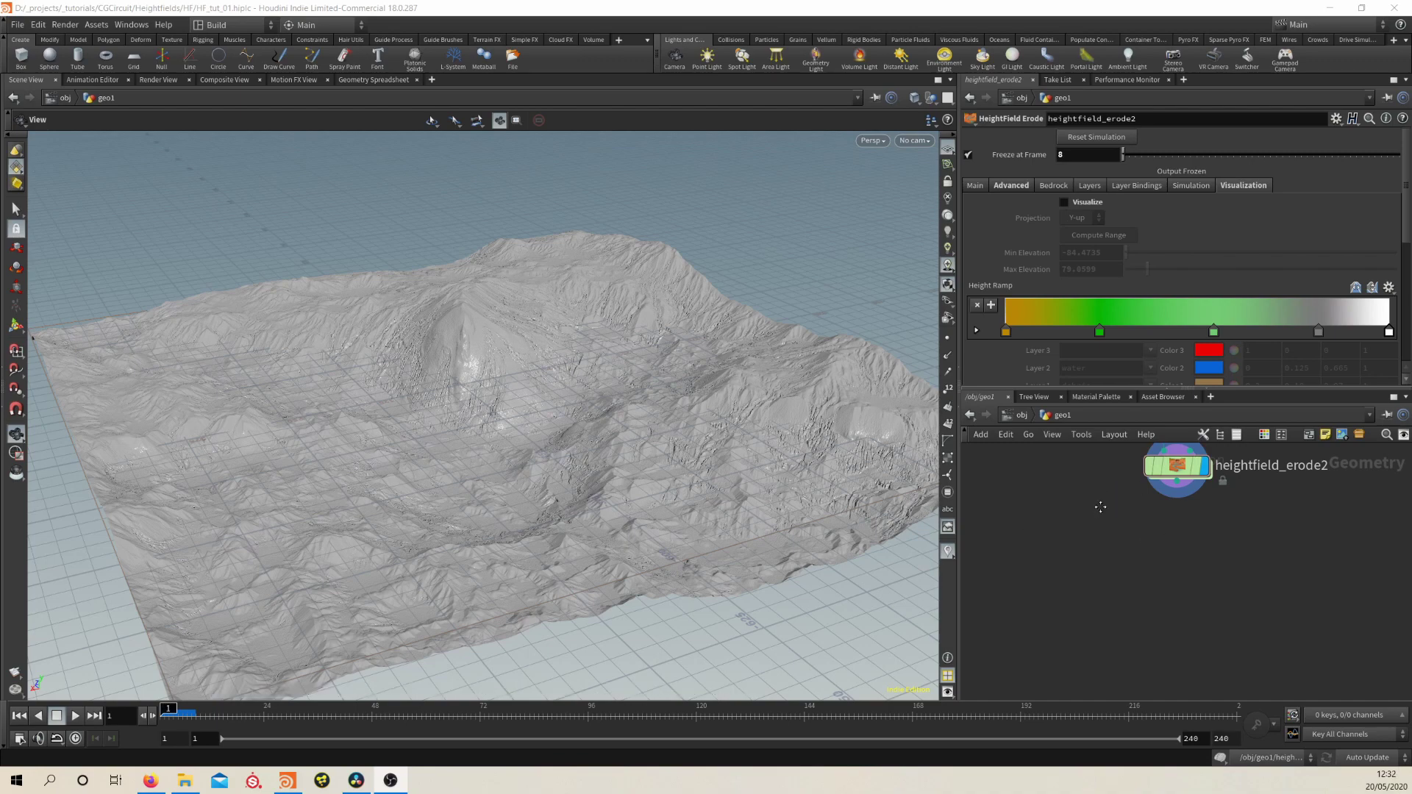
Briefly preview the terrain coloured by height, then turn the height colouring back off.
middle_click_drag(1103, 509, 1111, 519)
left_click(1063, 202)
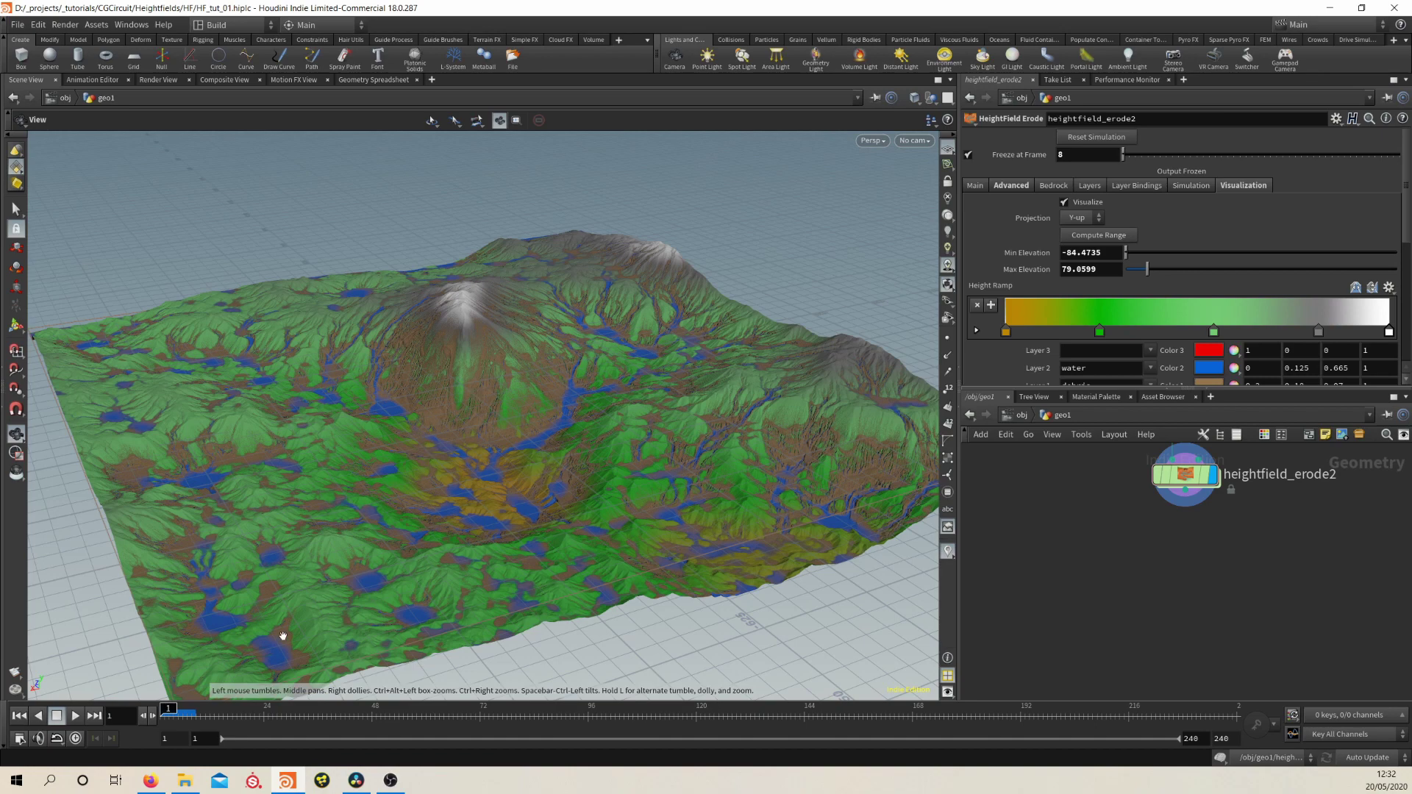
left_click(1063, 201)
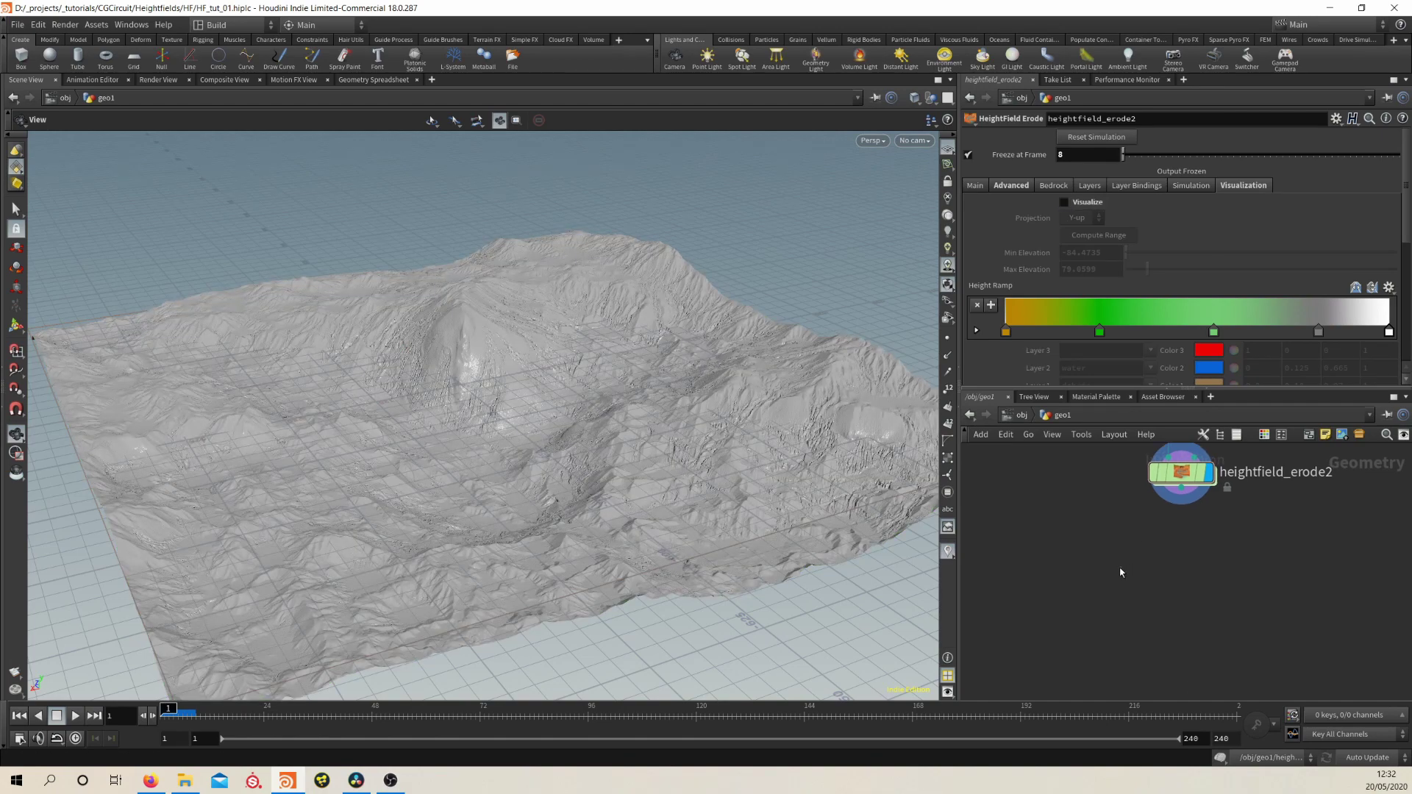
Add a Convert HeightField node fed by heightfield_erode2 and display its polygon terrain.
key("Tab")
type("conver")
key("Down")
key("Return")
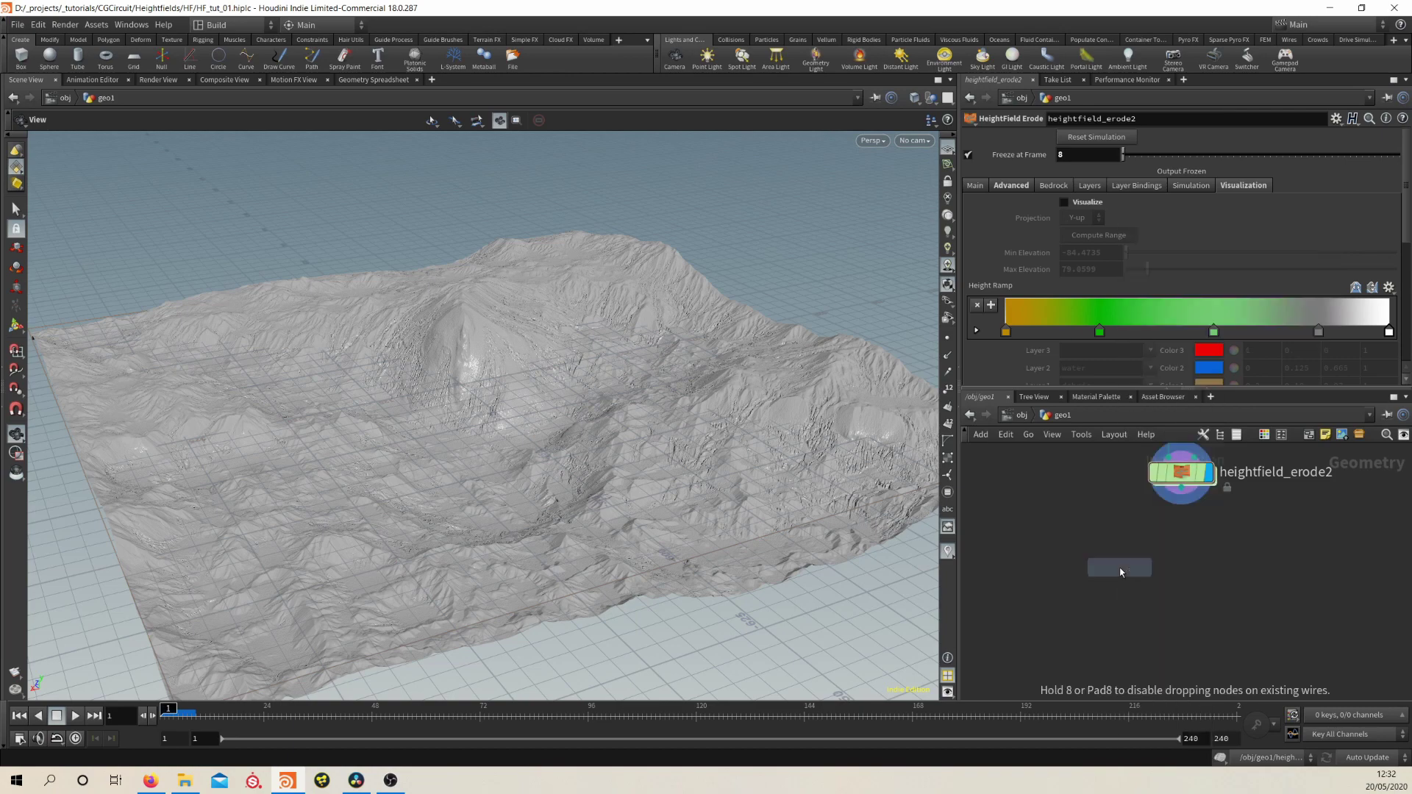
left_click(1101, 567)
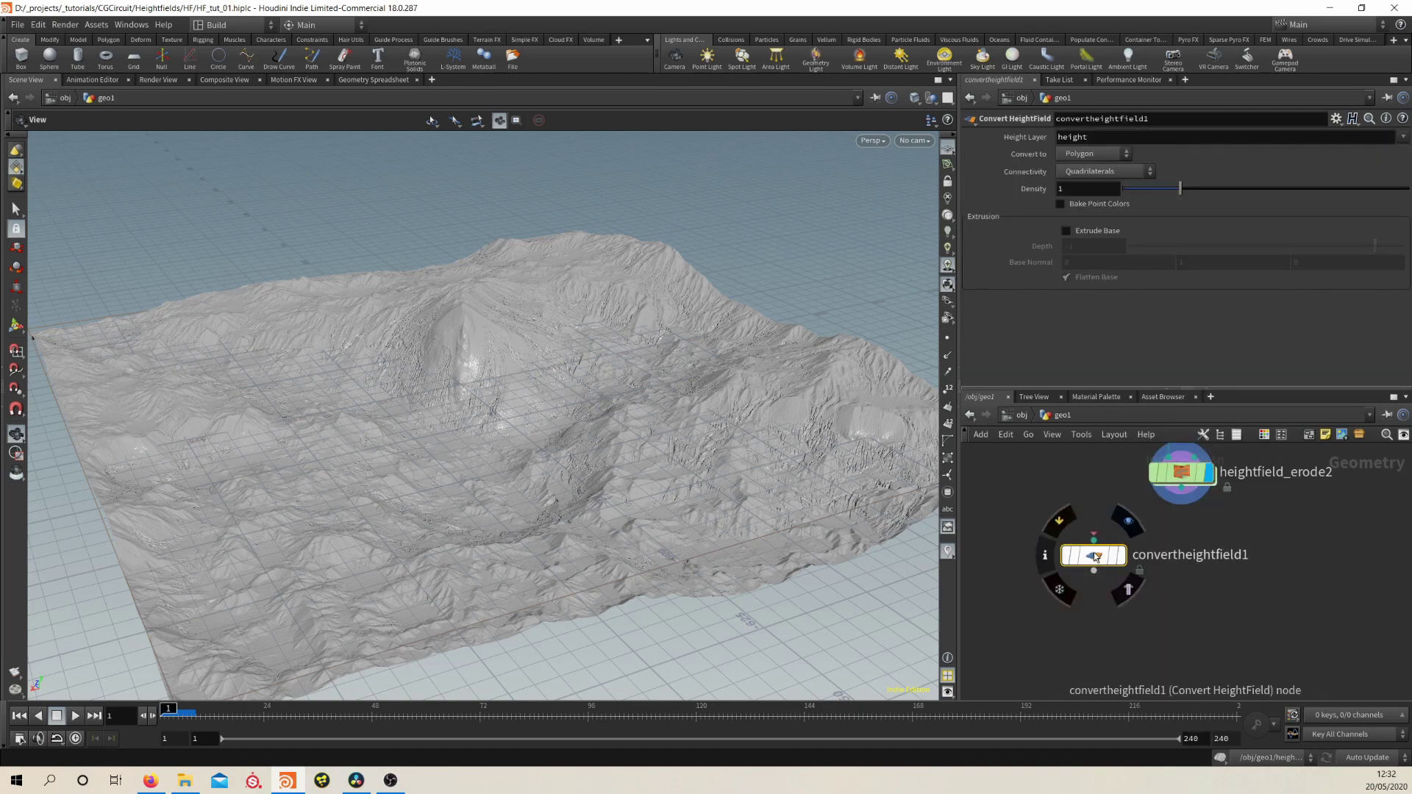
left_click_drag(1093, 539, 1181, 488)
left_click_drag(1109, 572, 1090, 566)
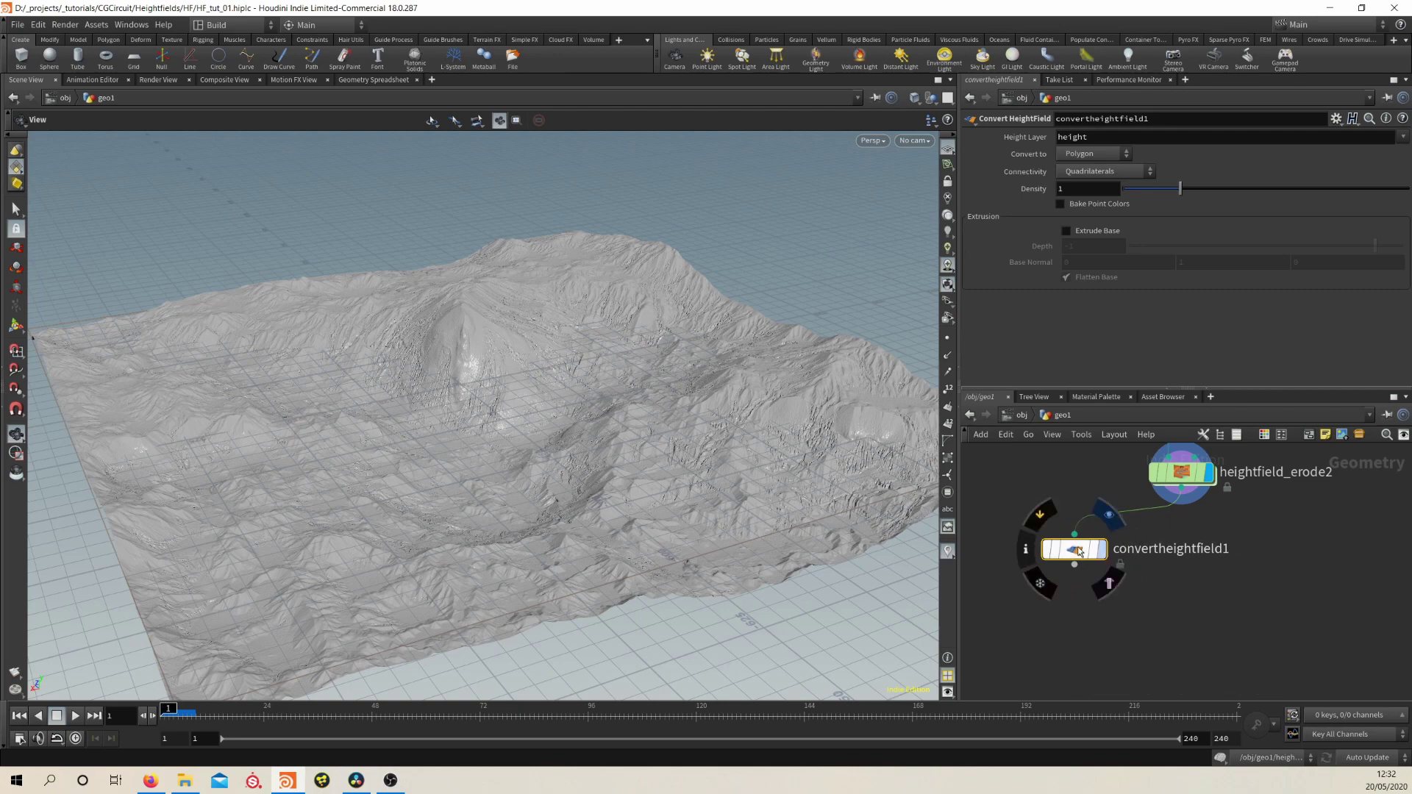
left_click(1122, 518)
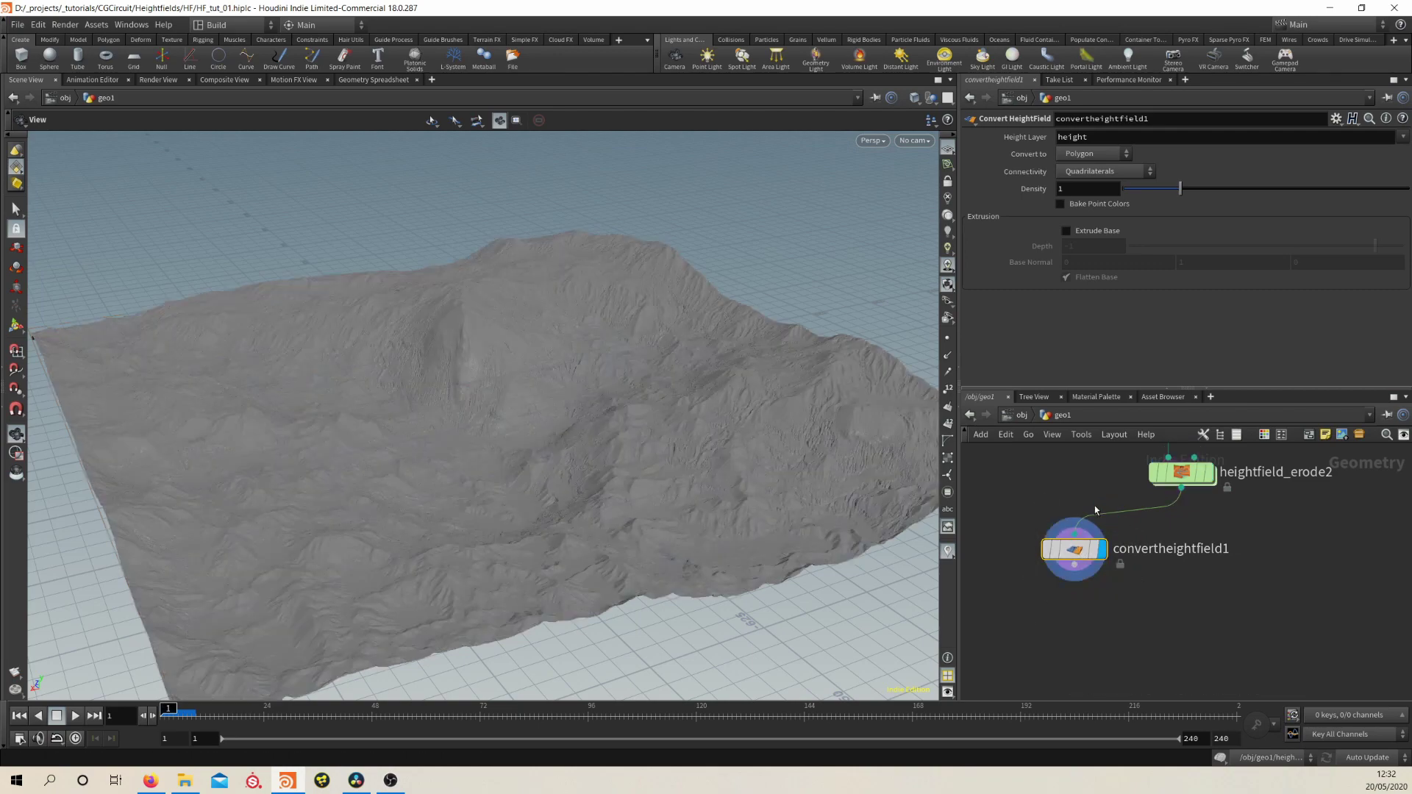
Try a Density of .1 on convertheightfield1, then undo it back to 1.
left_click(1085, 193)
type(".1")
key("Return")
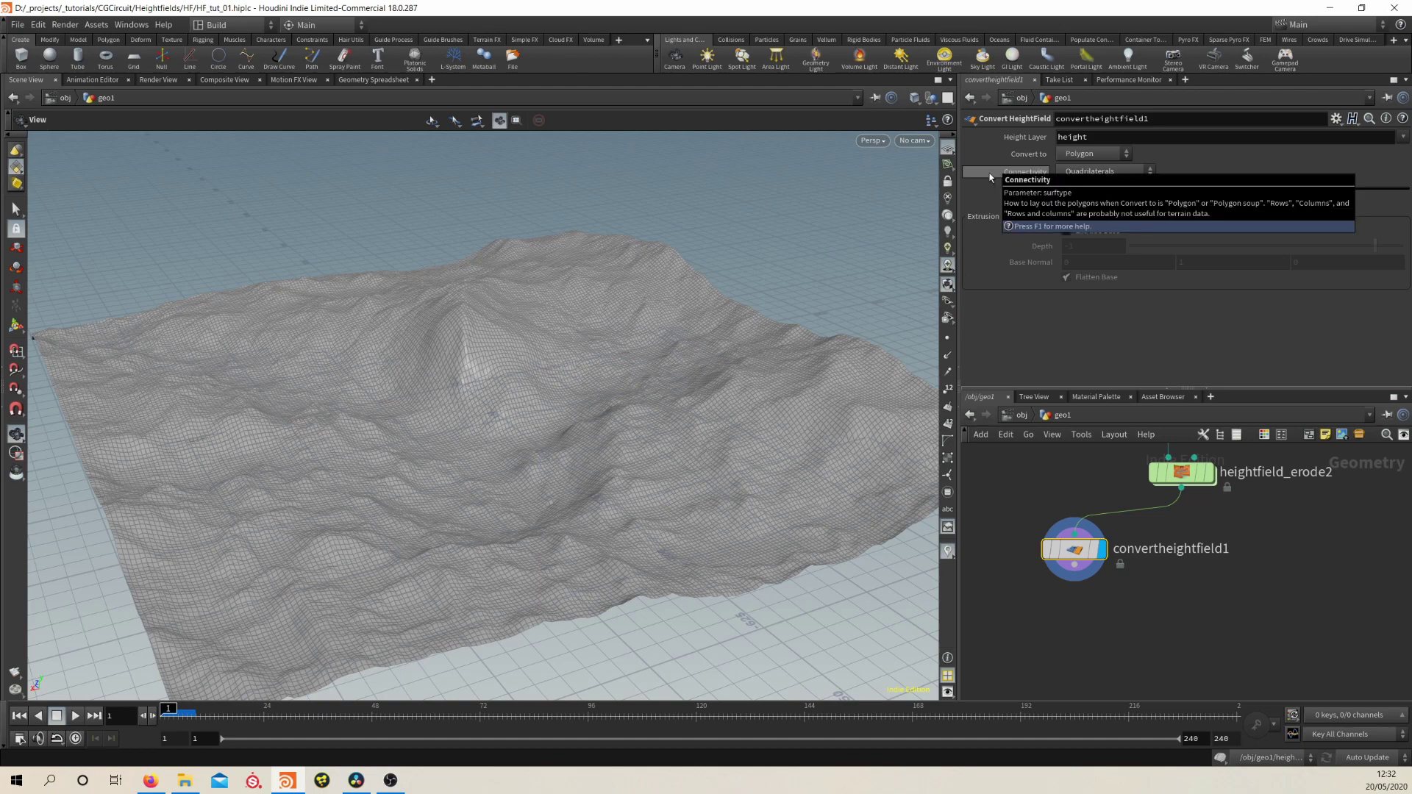
key("ctrl+z")
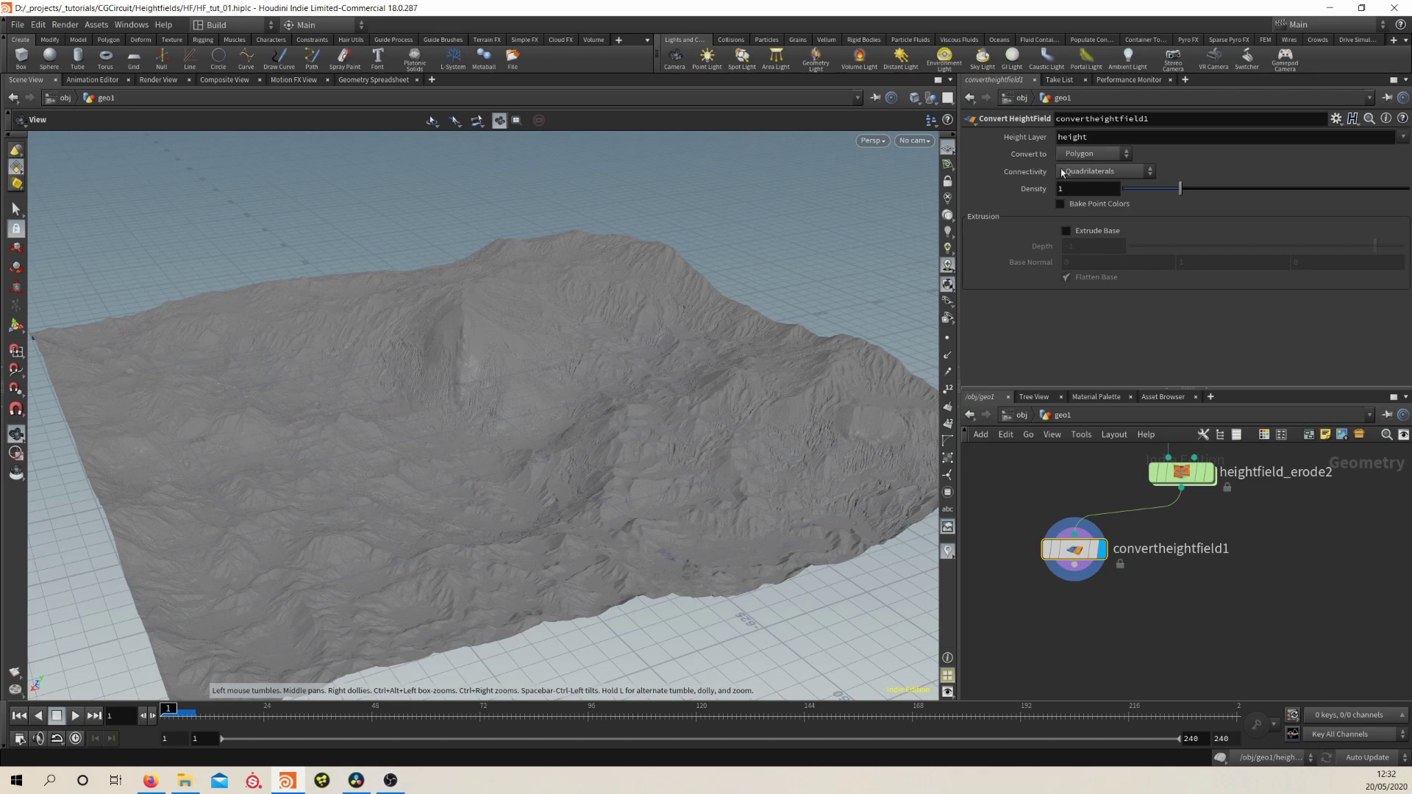
Add a file1 node wired after convertheightfield1, keeping the converted terrain displayed.
key("Tab")
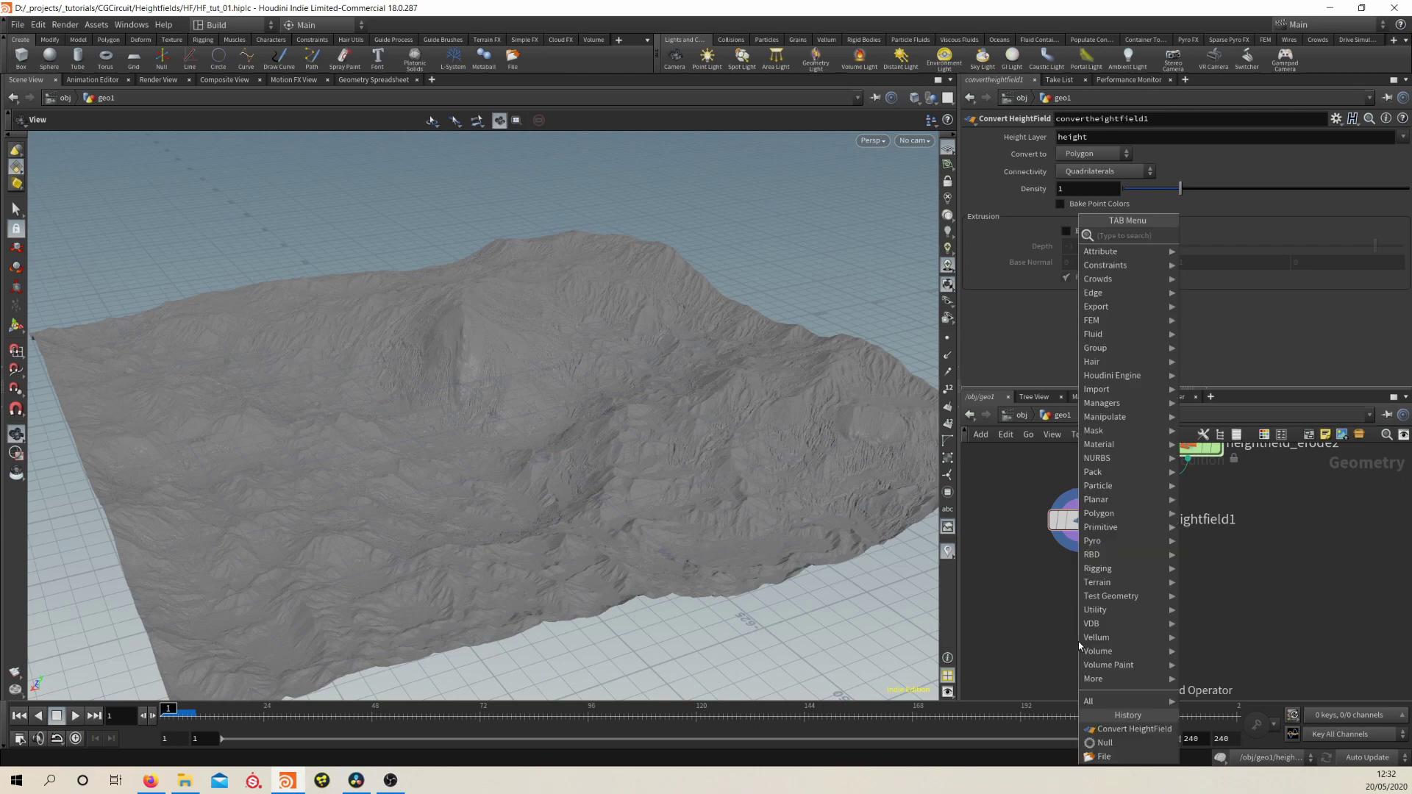
type("null")
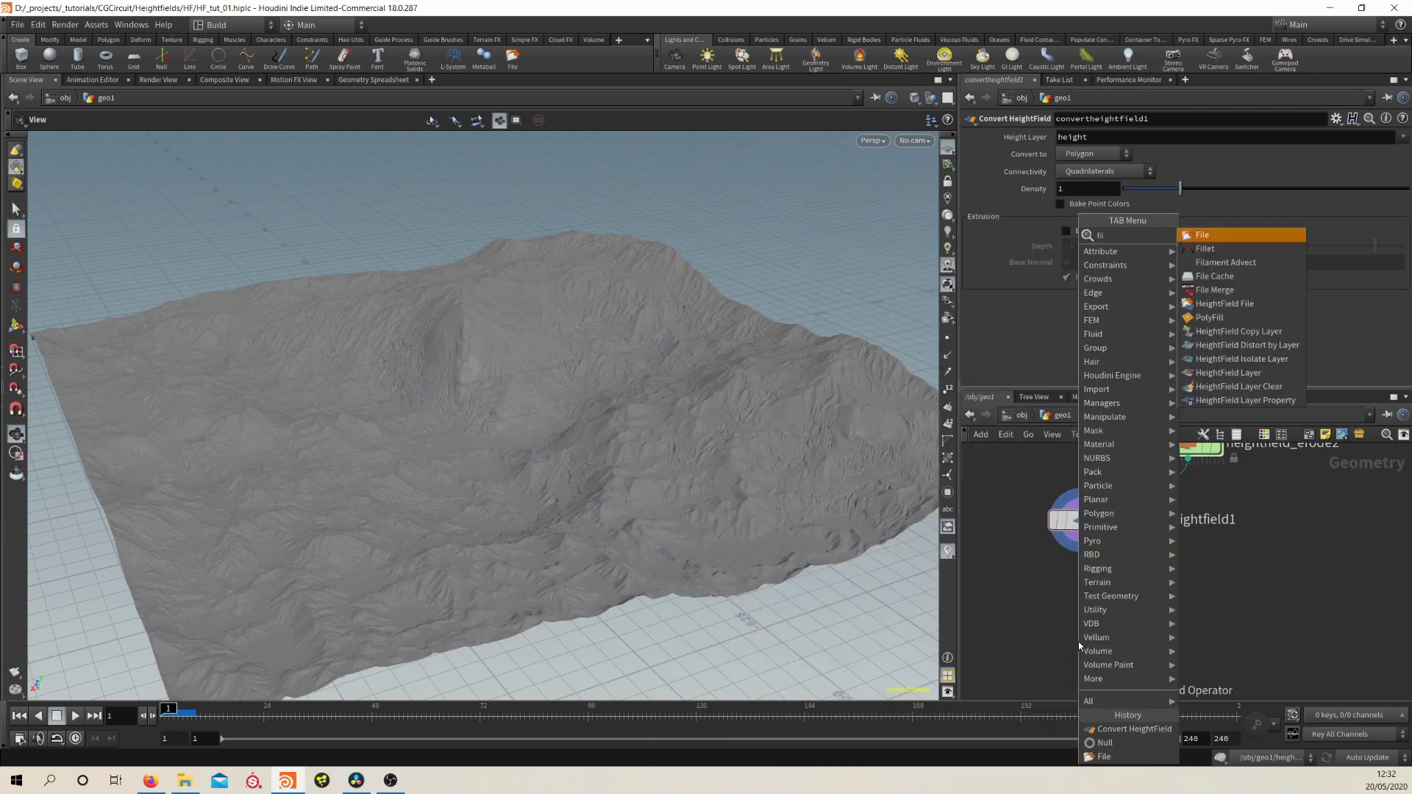
key("Return")
left_click(1079, 599)
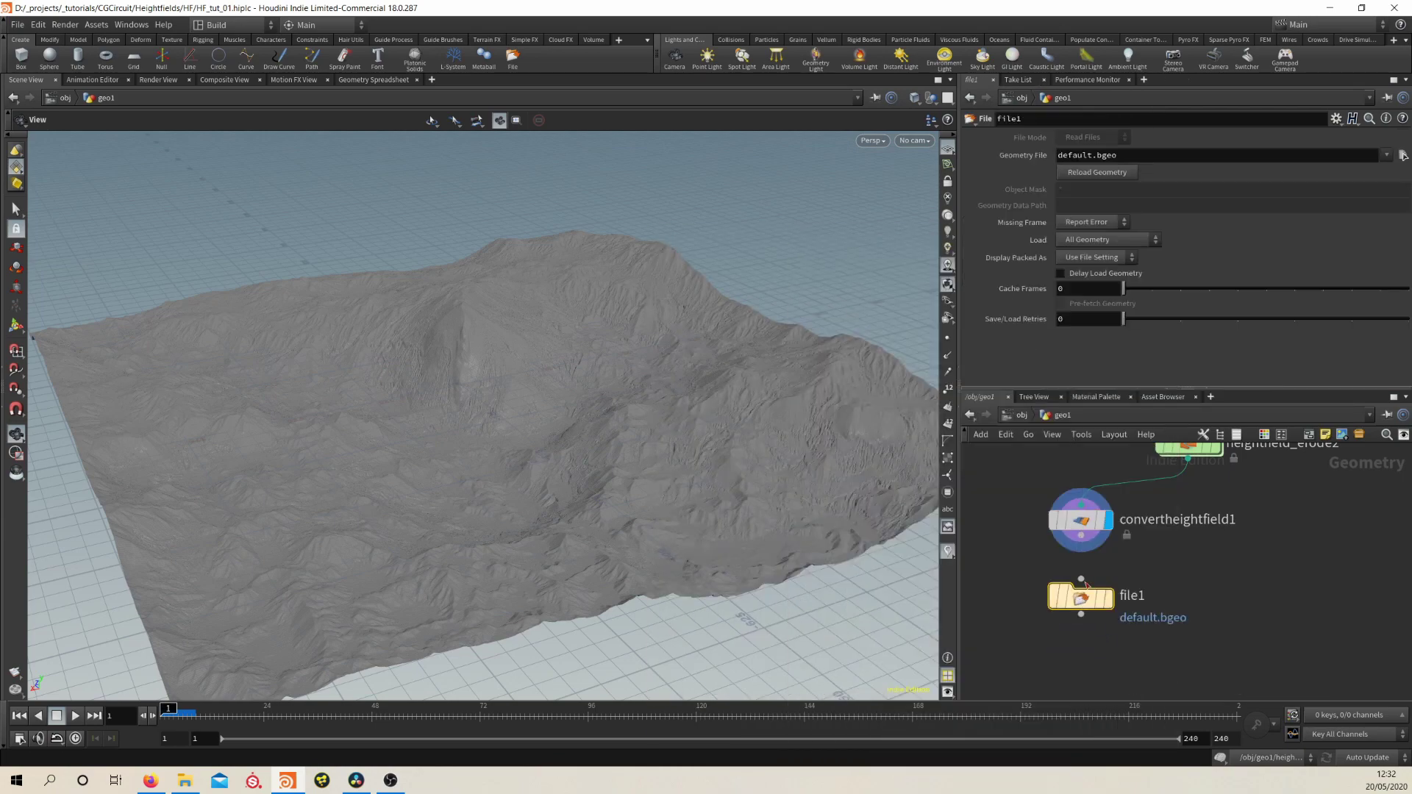
left_click(1085, 549)
left_click(1104, 601)
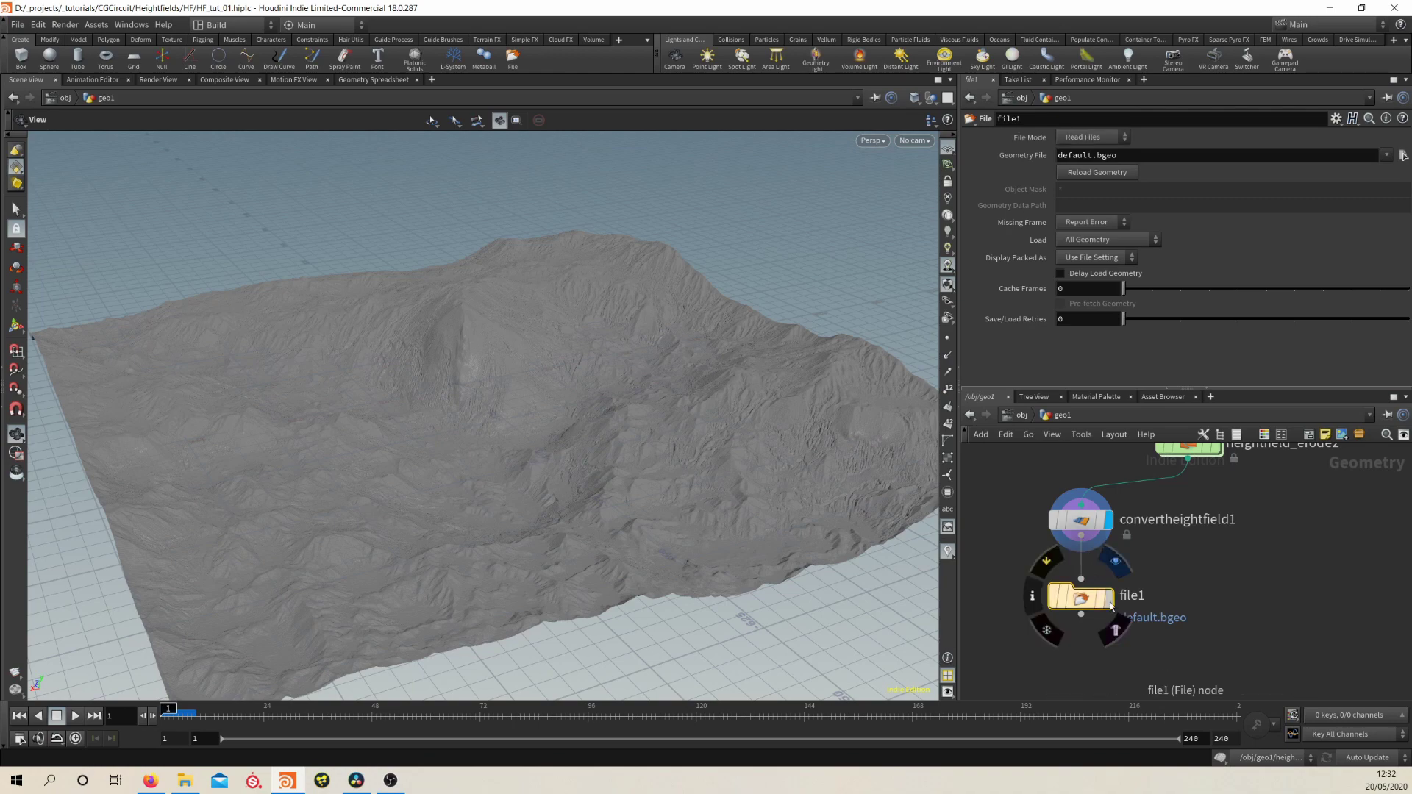
left_click(1108, 598)
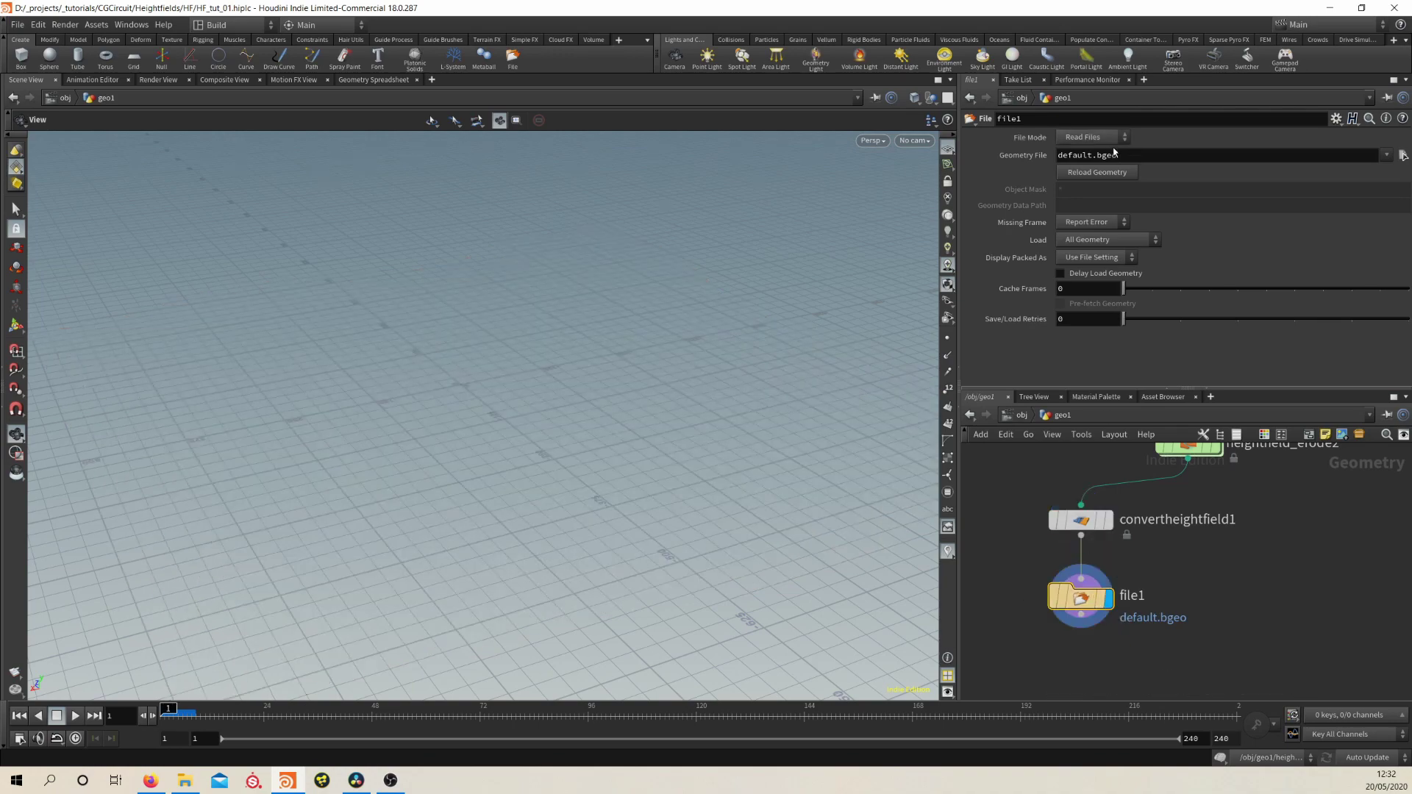
left_click(1109, 520)
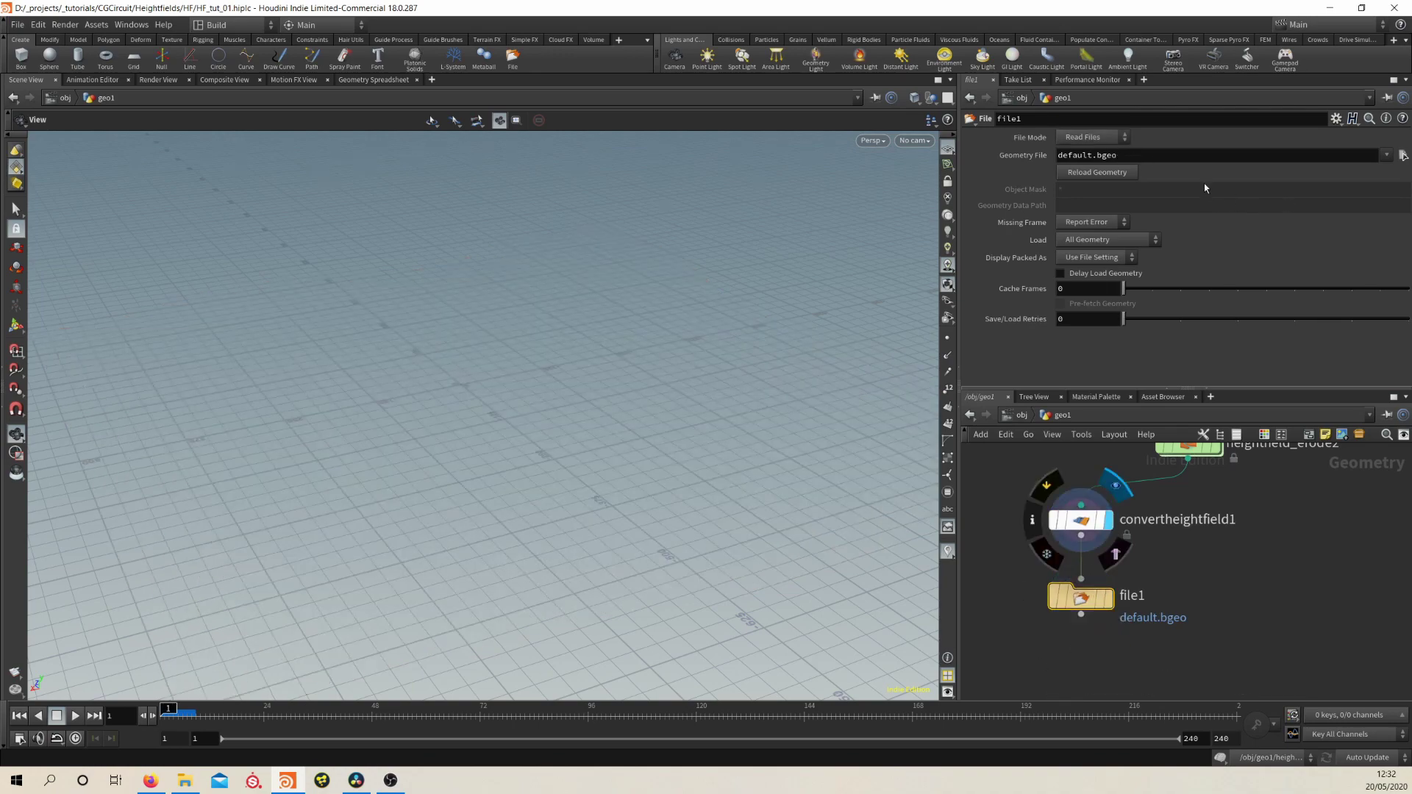
Set file1's Geometry File to $HIP/HF_tut_v002b_.obj, leaving File Mode on Read Files.
left_click(1247, 153)
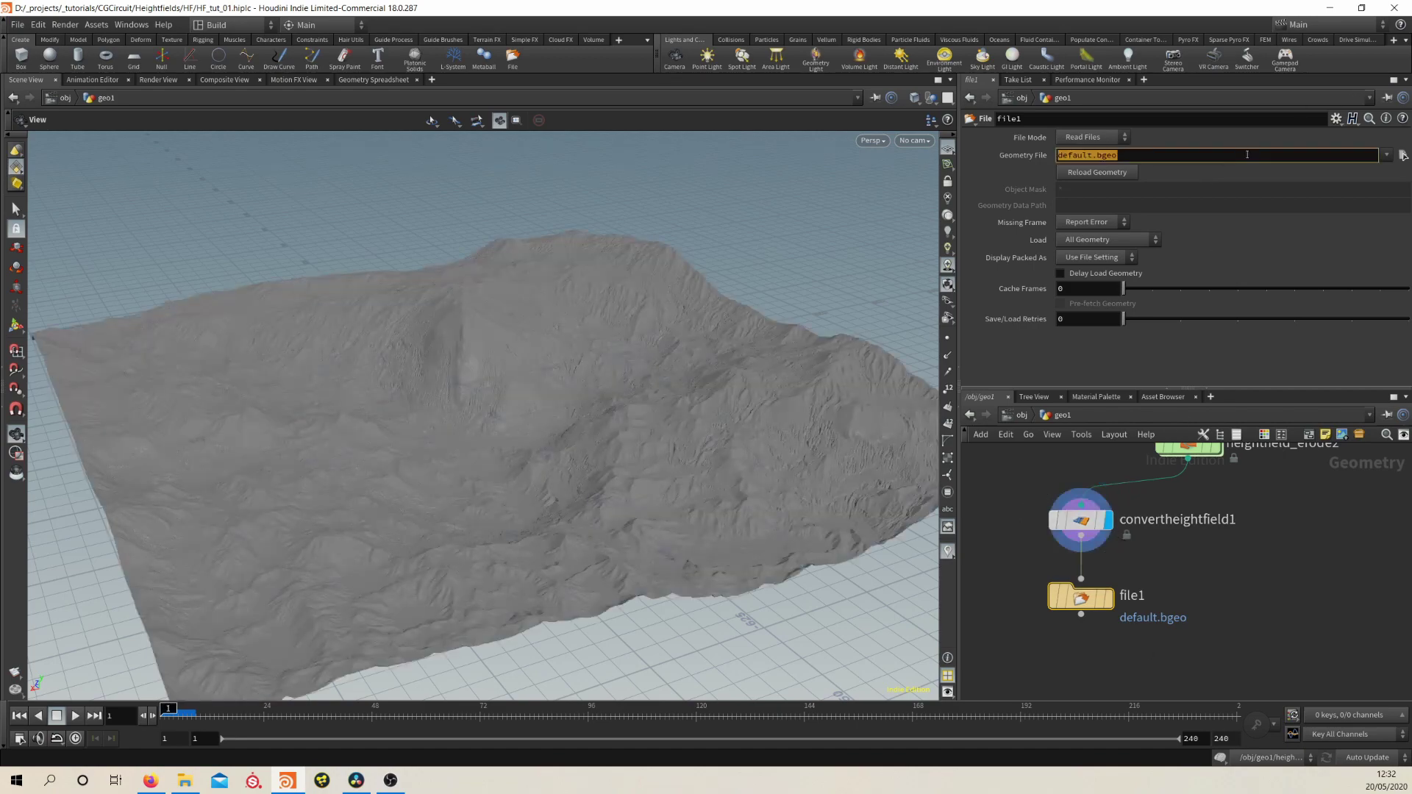
left_click(1404, 155)
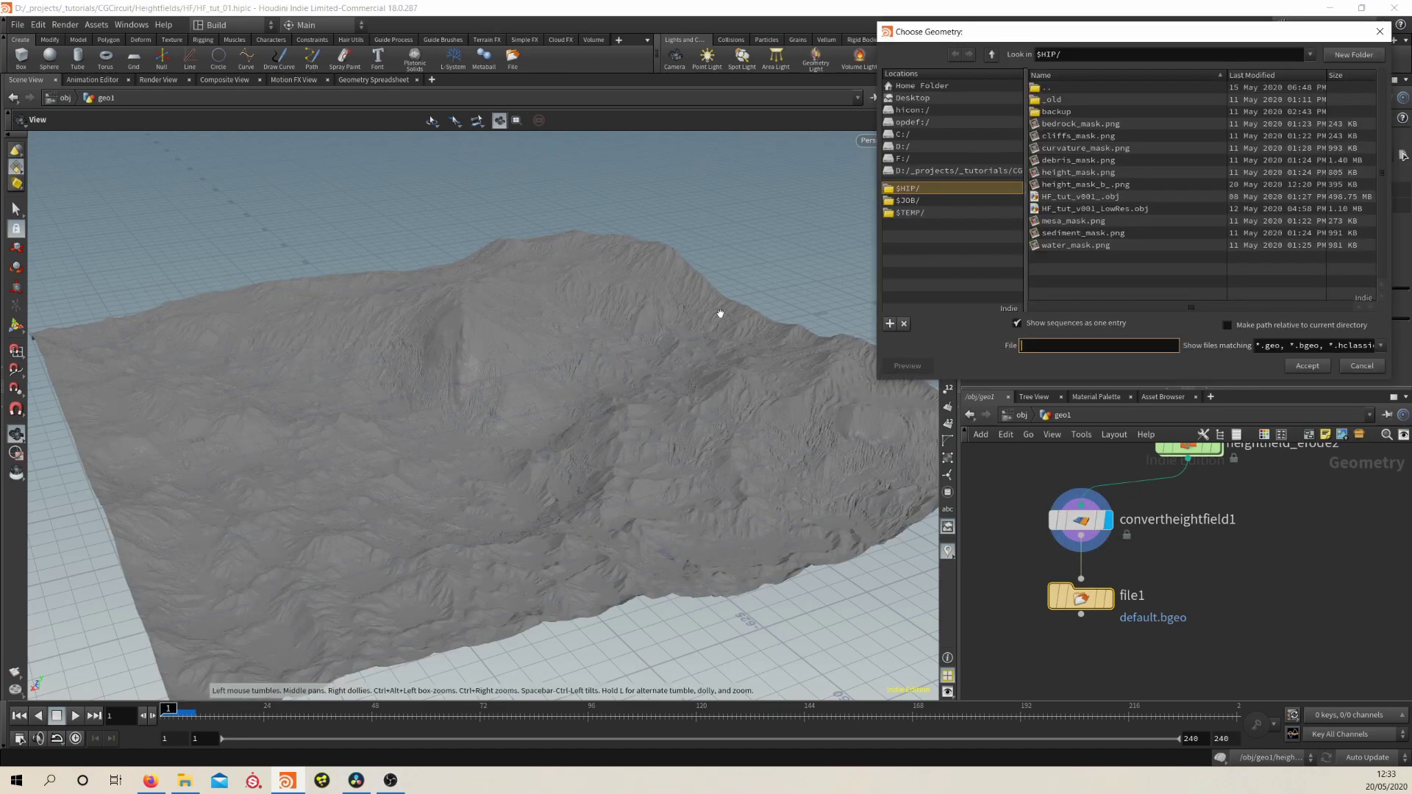
left_click(1114, 198)
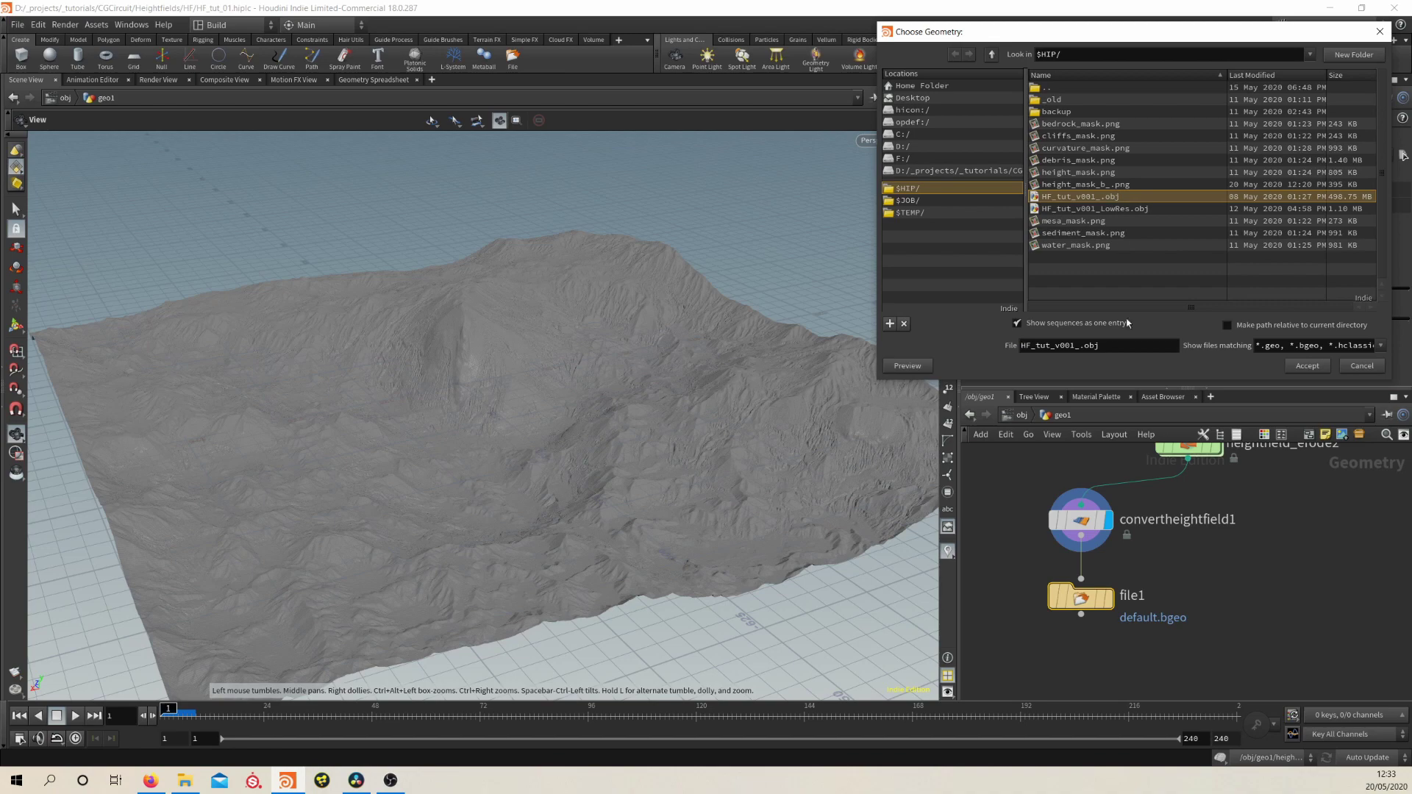
left_click(1078, 345)
key("BackSpace")
type("2b")
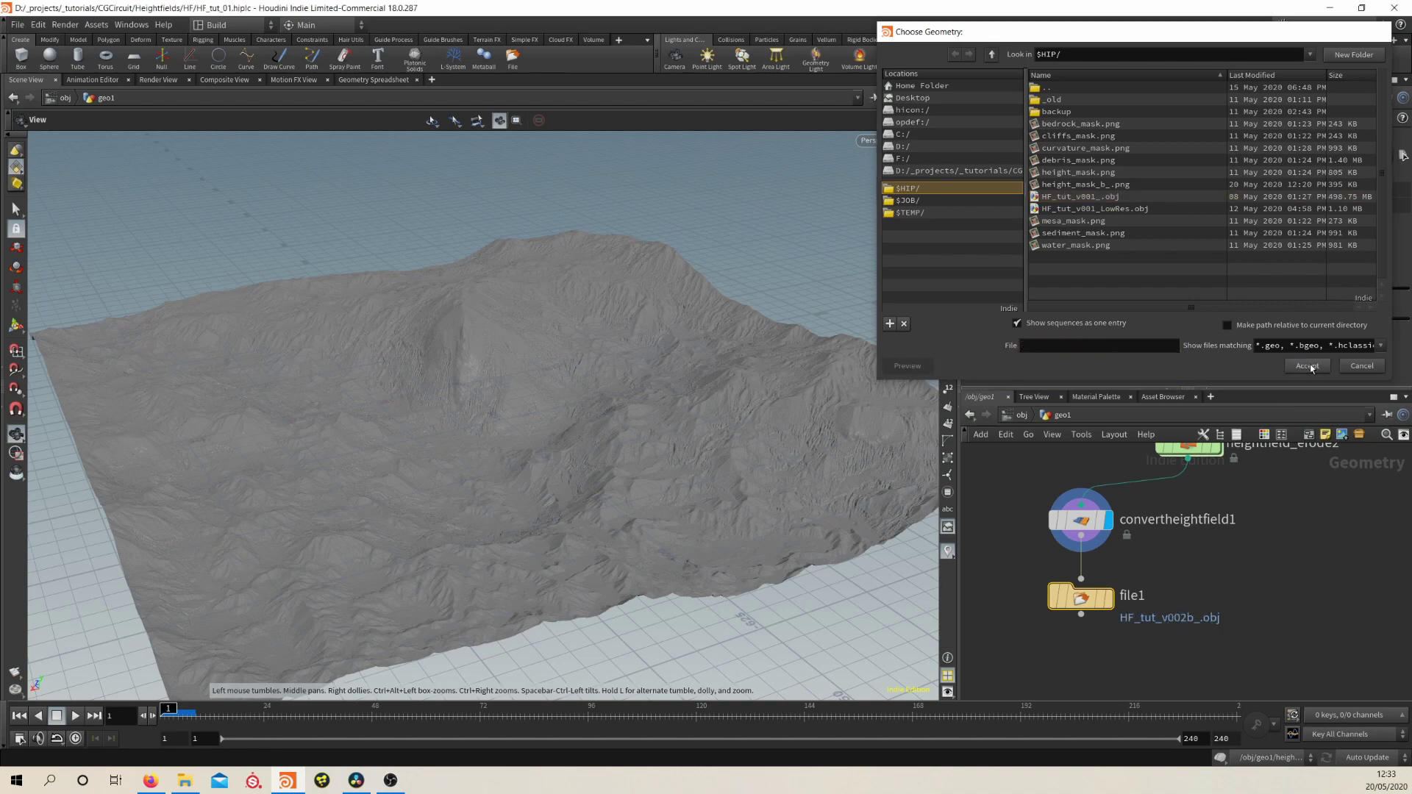
left_click(1309, 366)
mouse_move(1084, 603)
left_click_drag(1084, 603, 1083, 615)
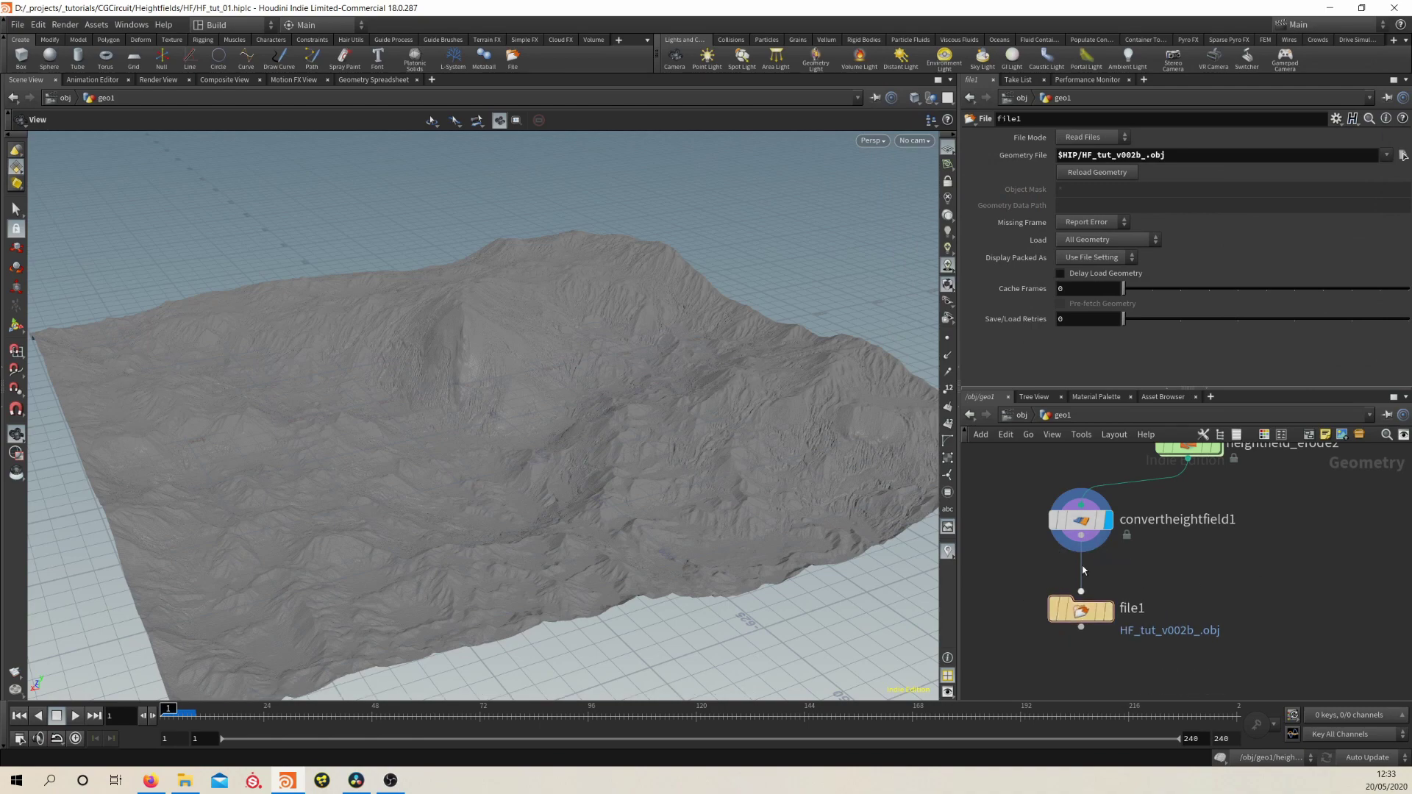
left_click(1082, 139)
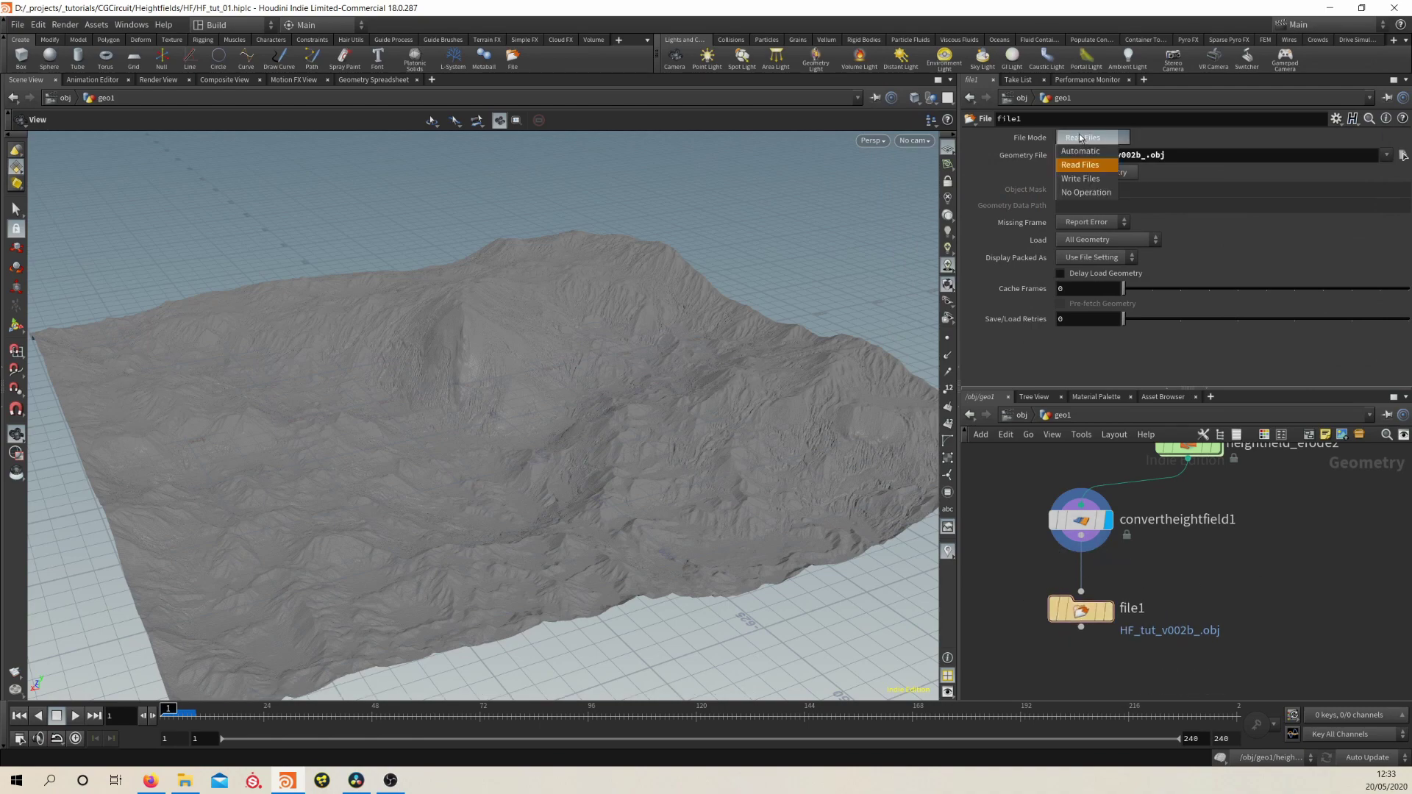
left_click(1080, 165)
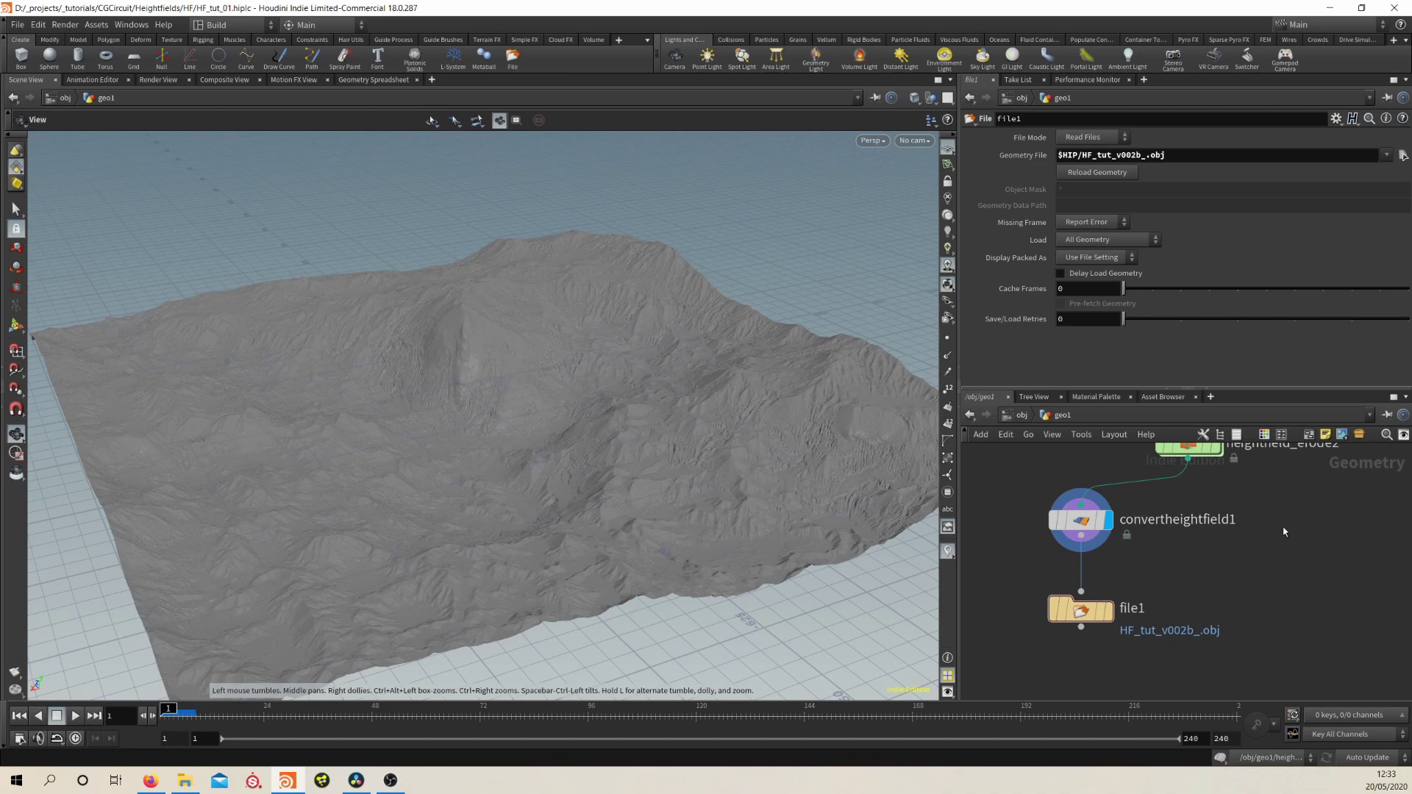
Turn on Visualize for heightfield_erode2 and display its erosion-layer colouring.
middle_click_drag(1286, 532, 1153, 556)
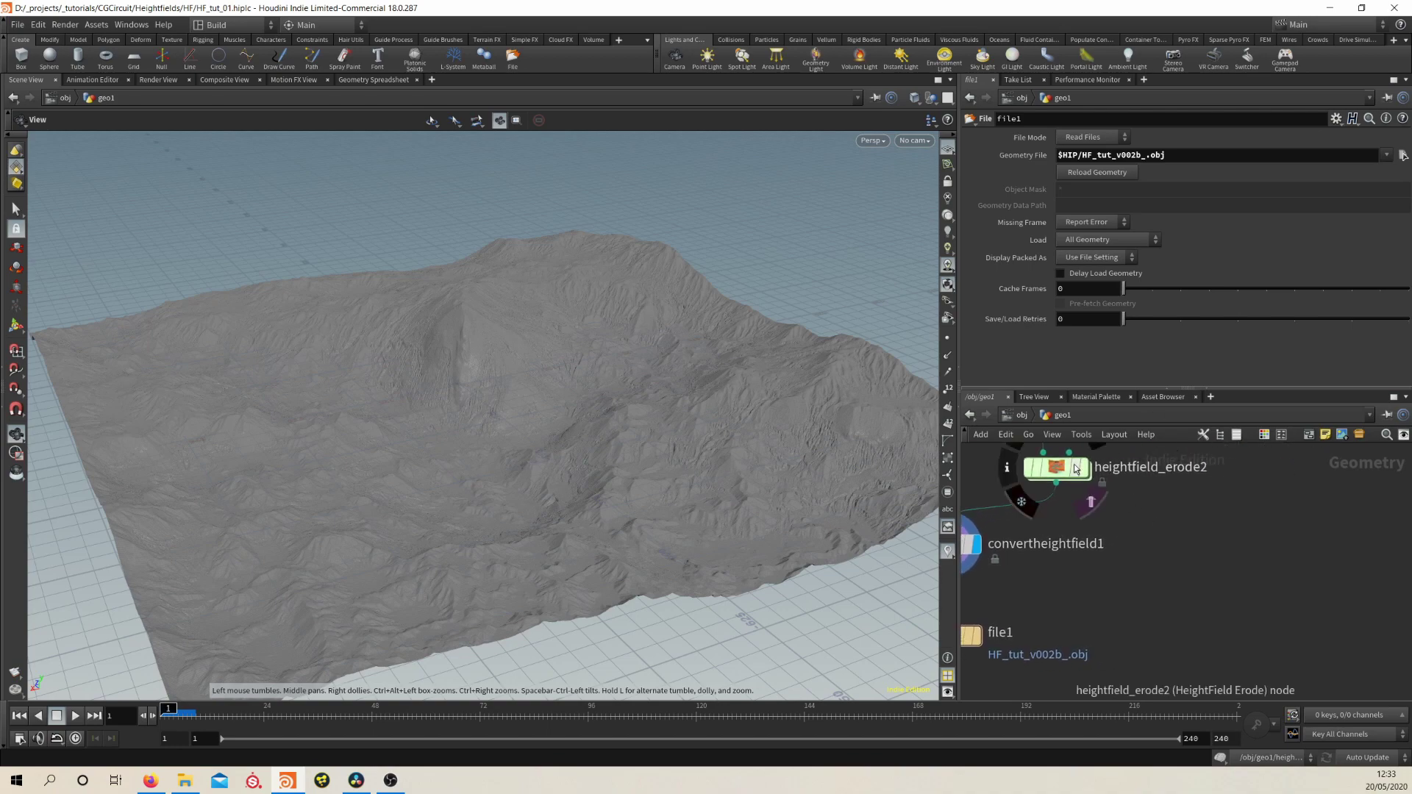
left_click(1074, 464)
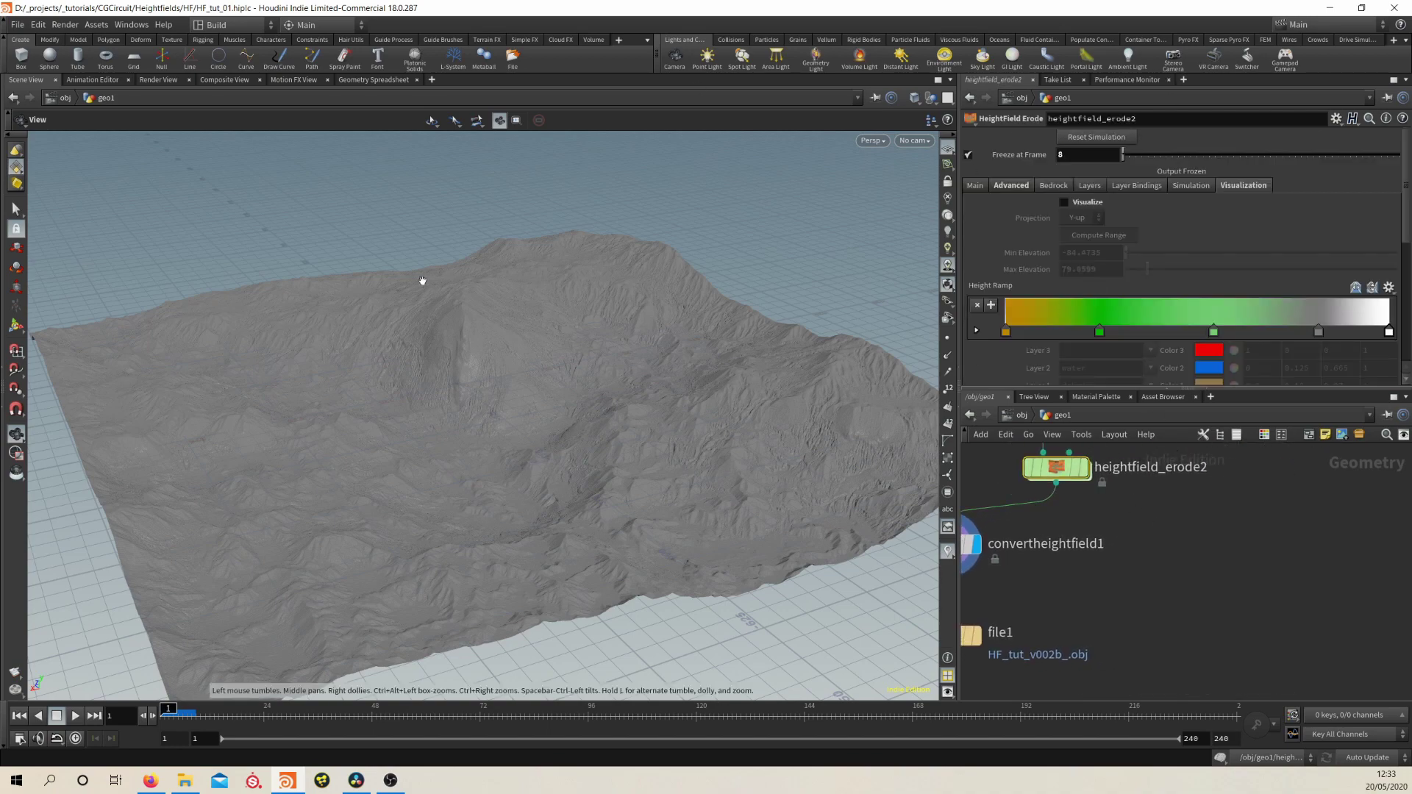
left_click(1064, 203)
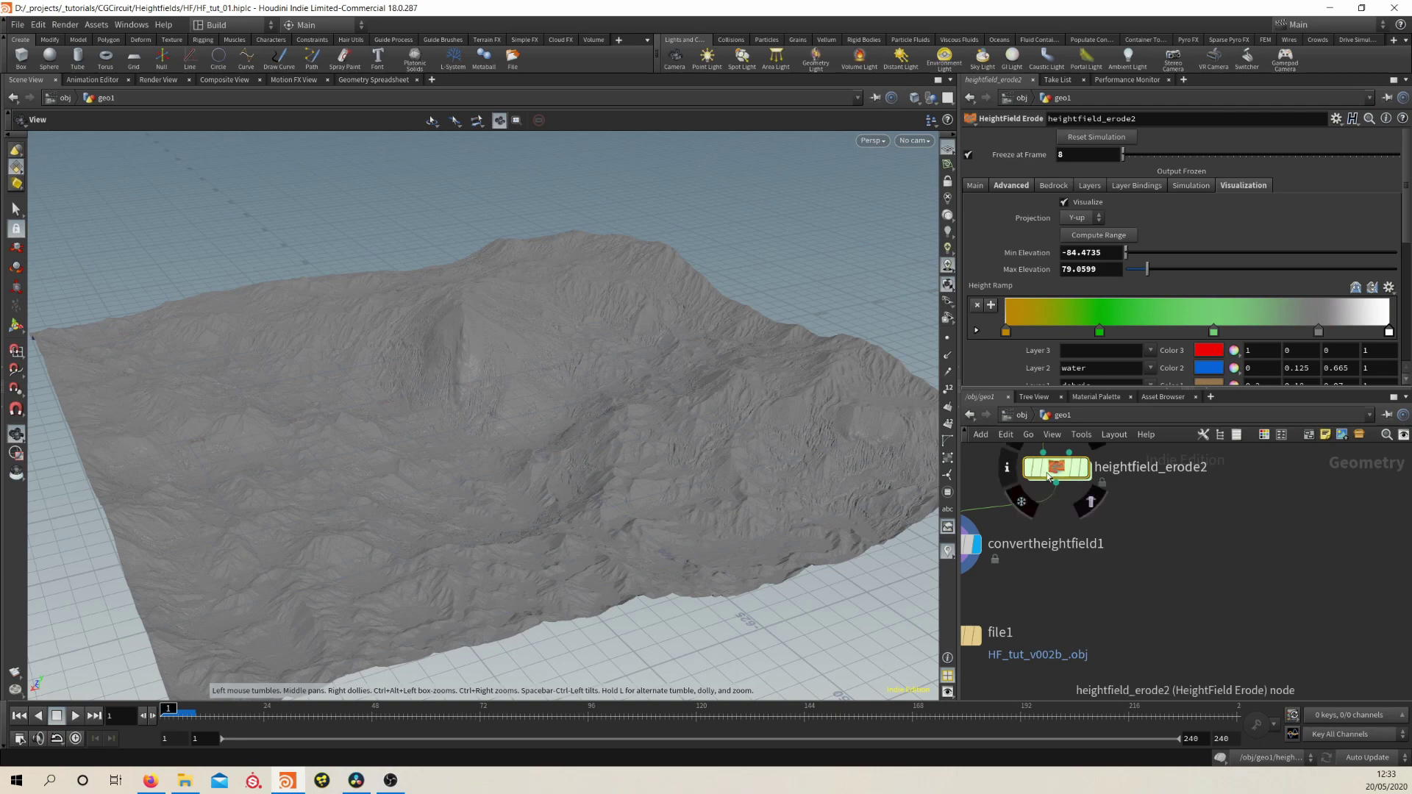
left_click(1083, 468)
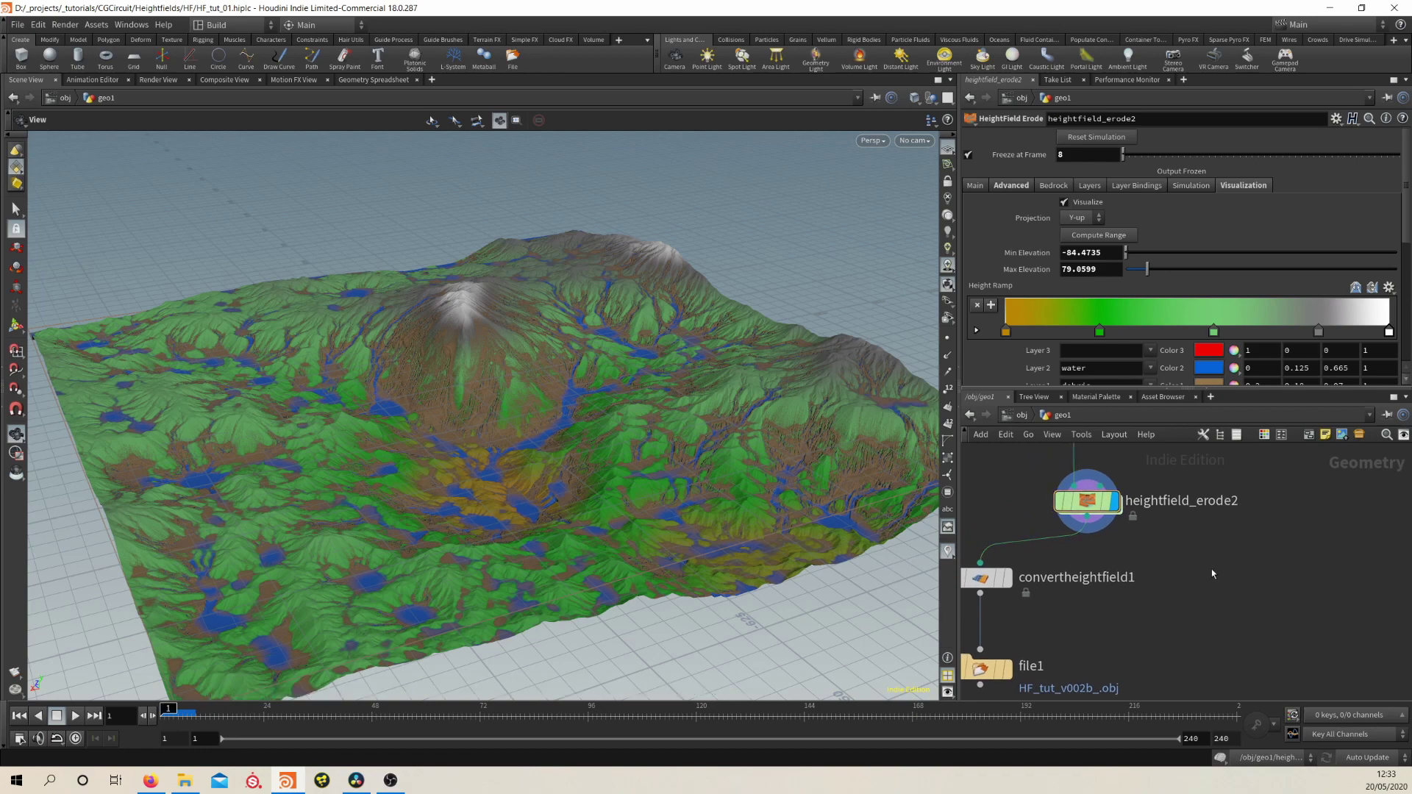
Wire a Null node after heightfield_erode2 and rename it OUT.
key("Tab")
type("nu")
key("Return")
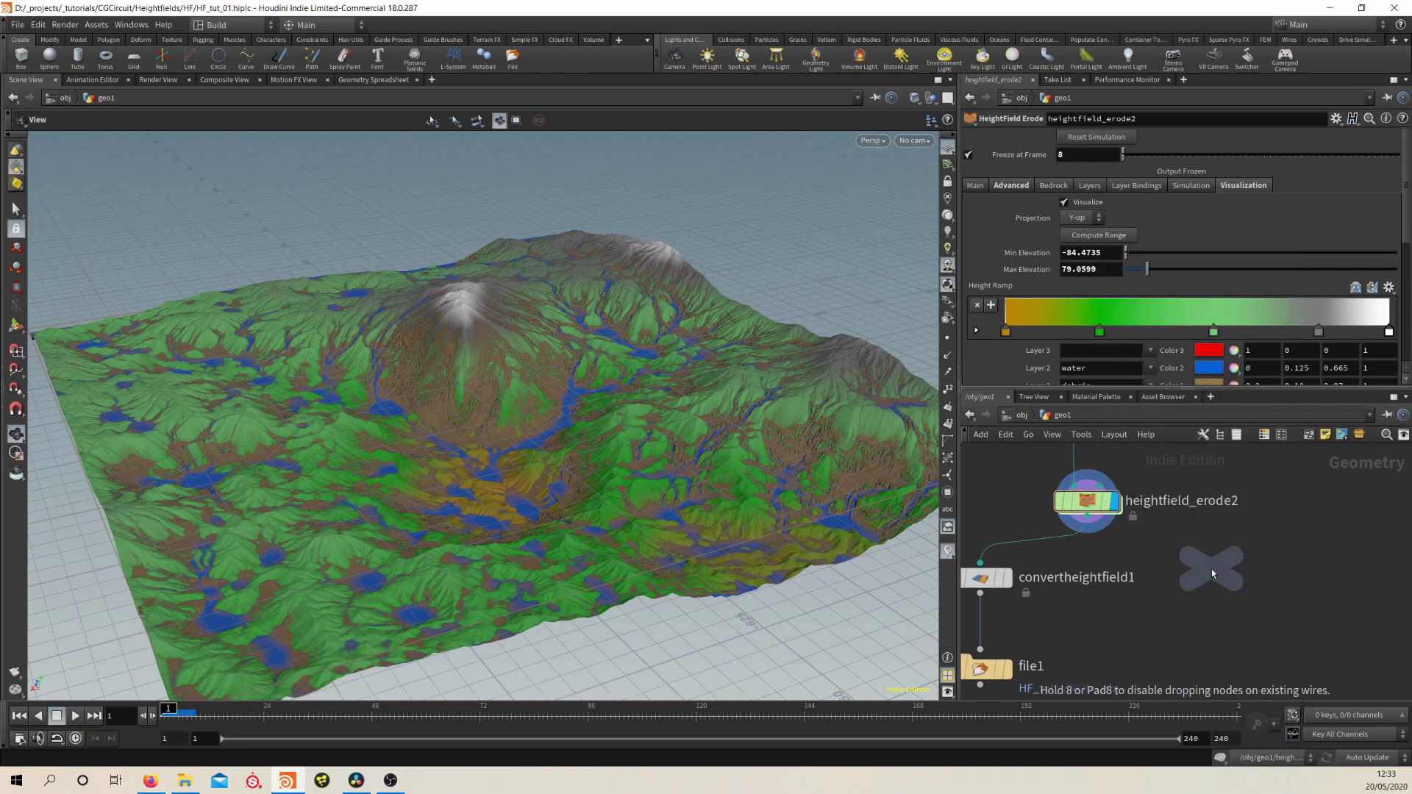
left_click(1215, 585)
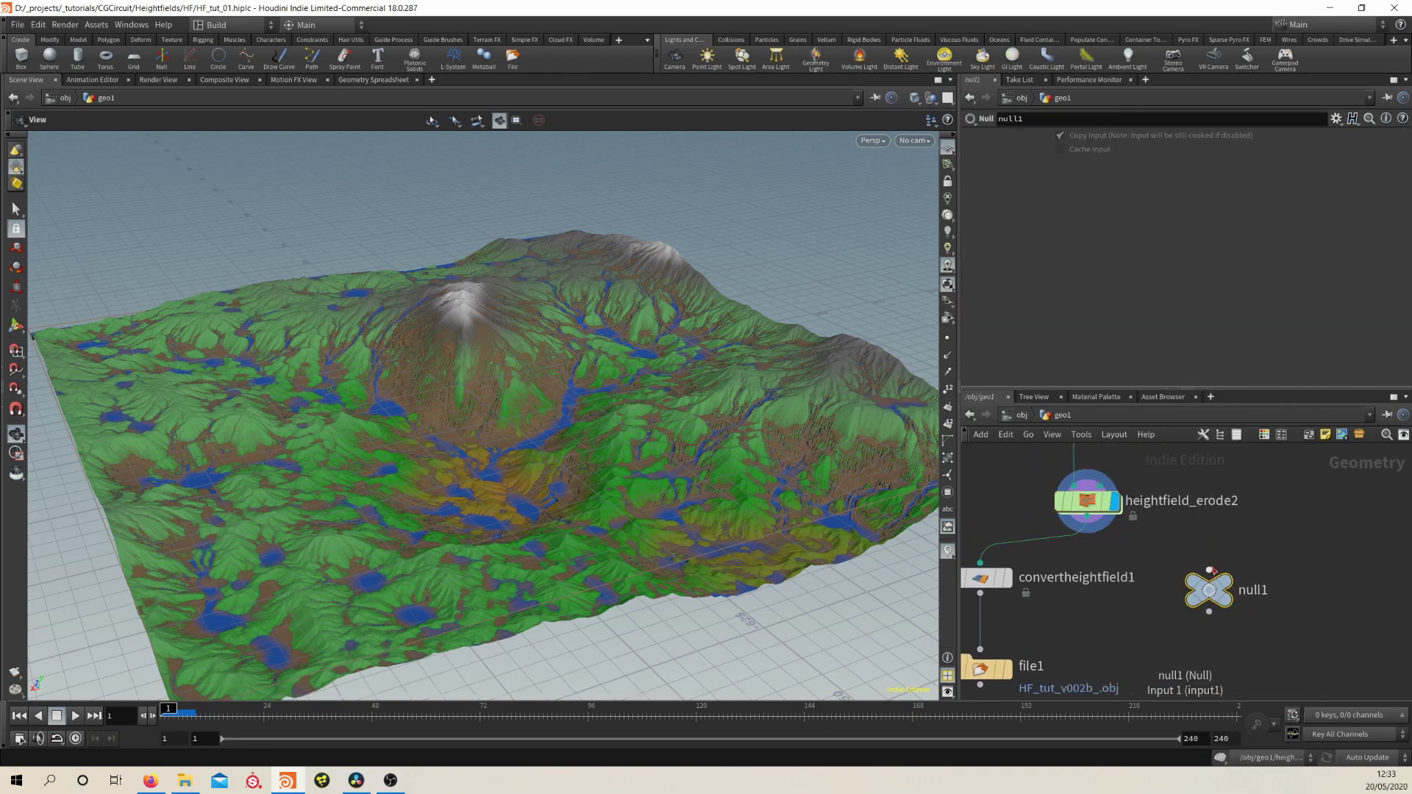
left_click_drag(1209, 571, 1114, 541)
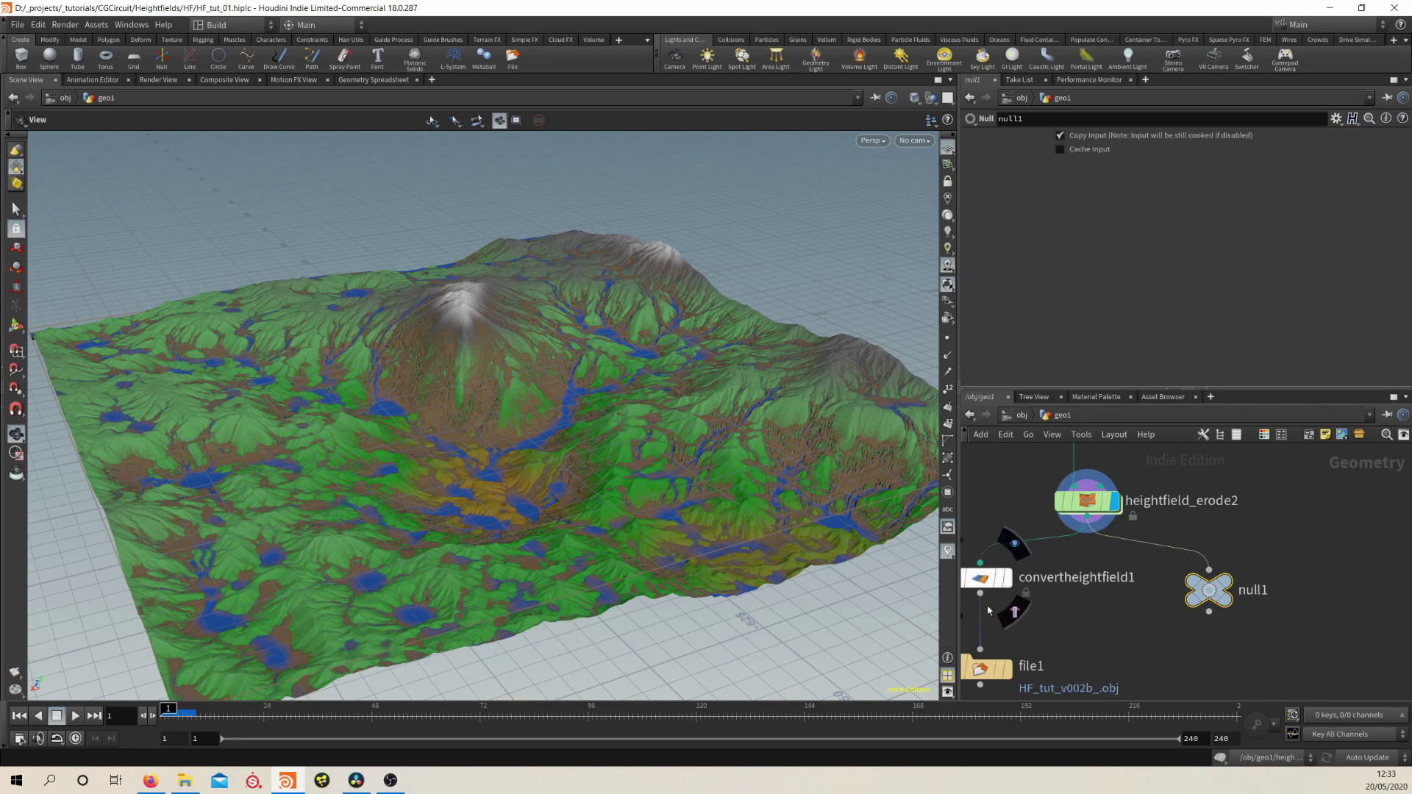
double_click(1254, 590)
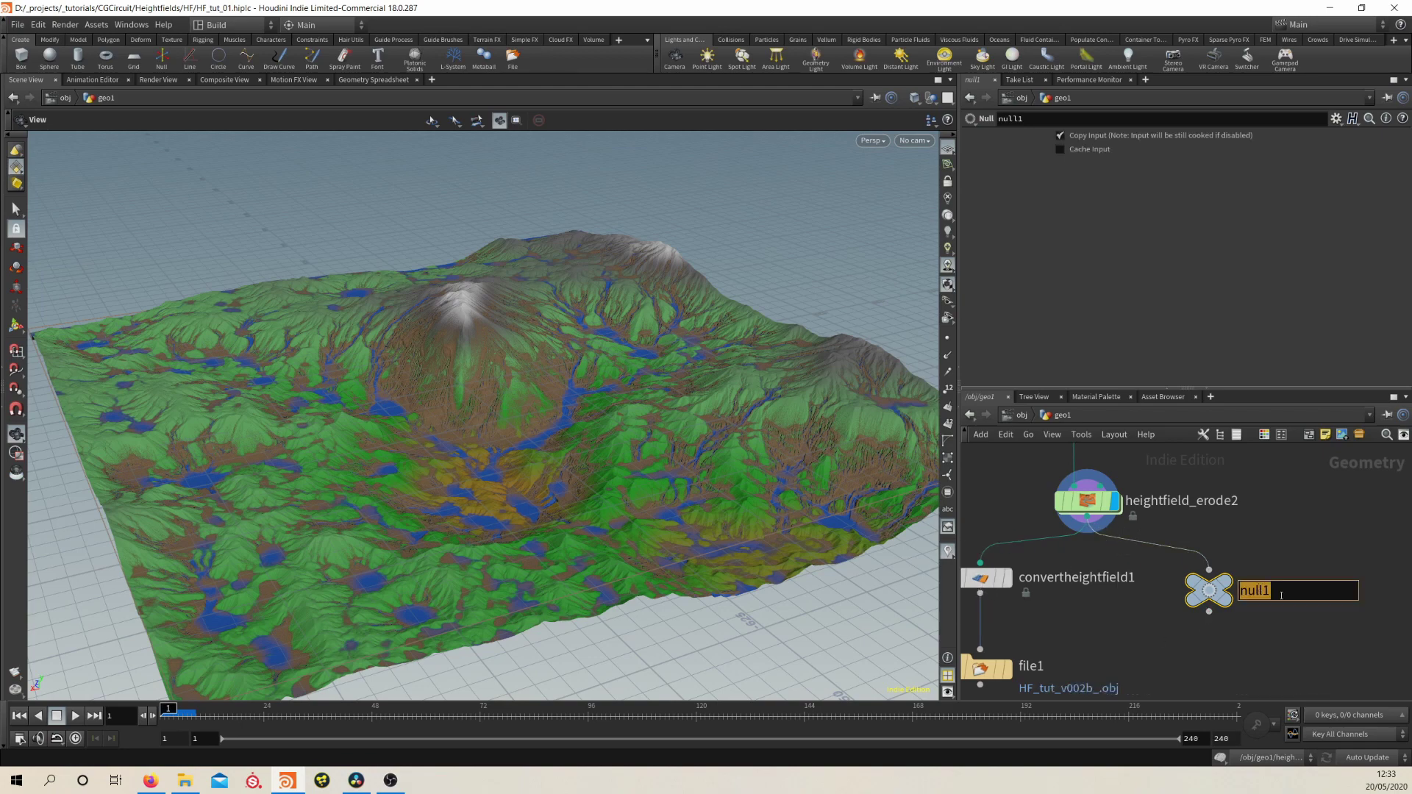
type("OUT")
key("Return")
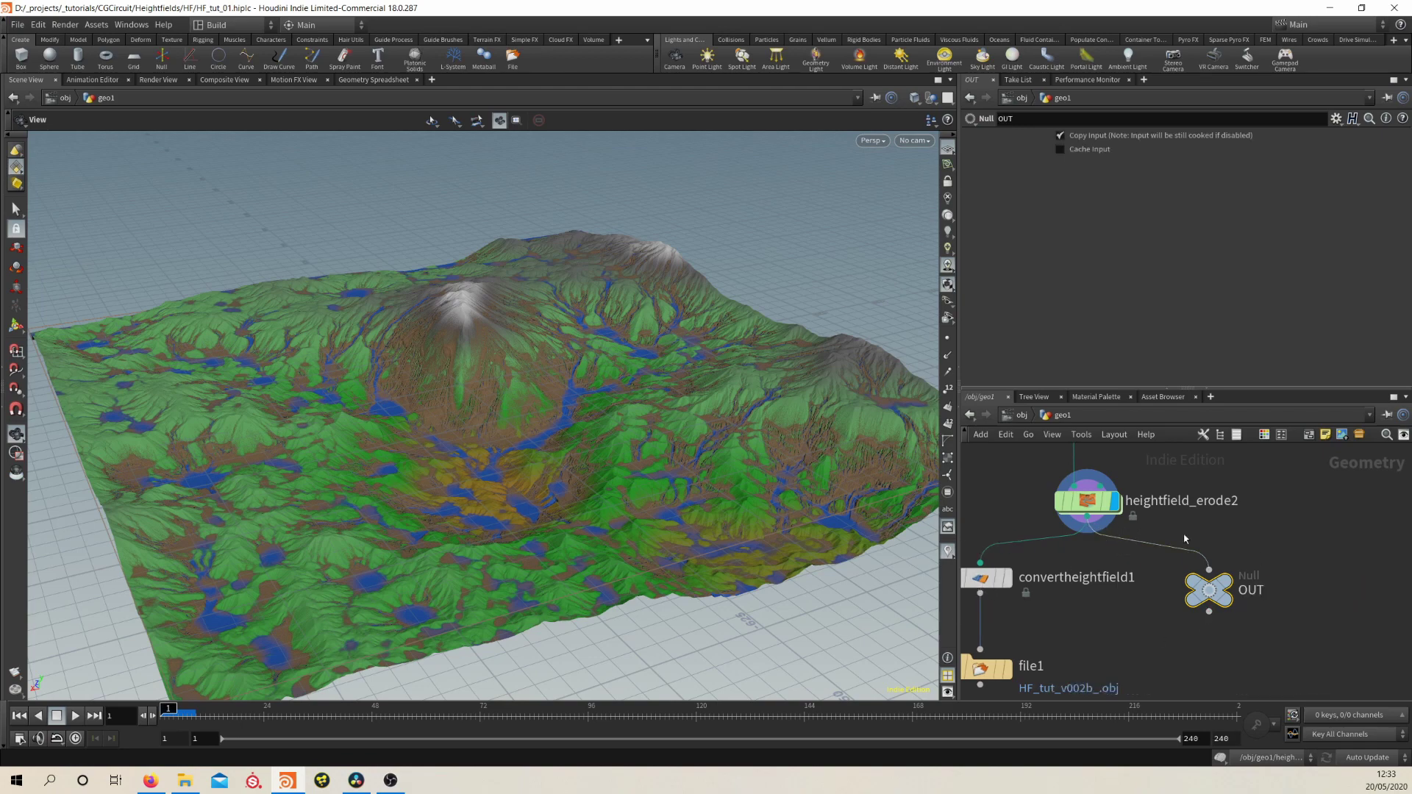
left_click_drag(1218, 601, 1230, 602)
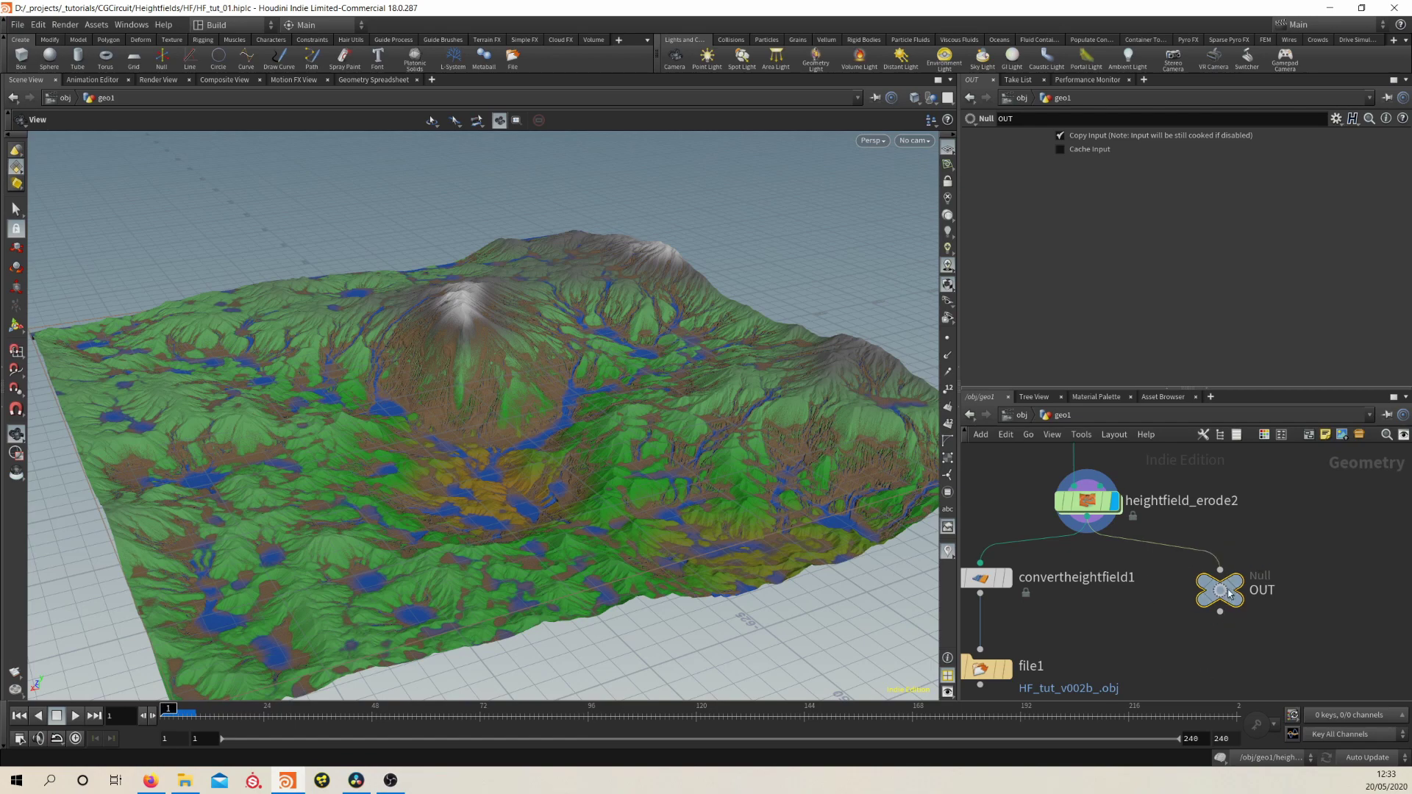
At object level, create a cop2net1 compositing network and go inside it.
left_click(1021, 416)
key("Tab")
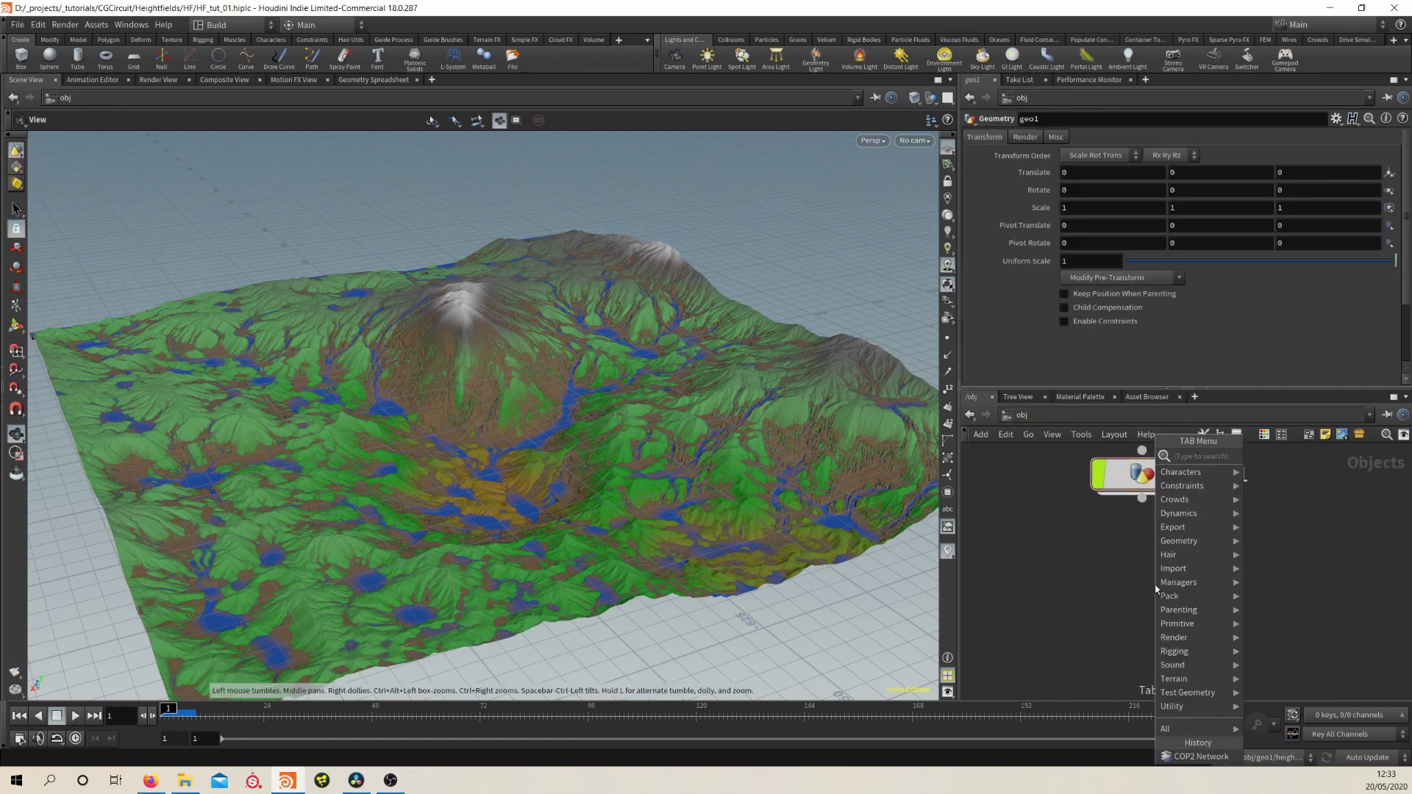
type("geo")
key("Return")
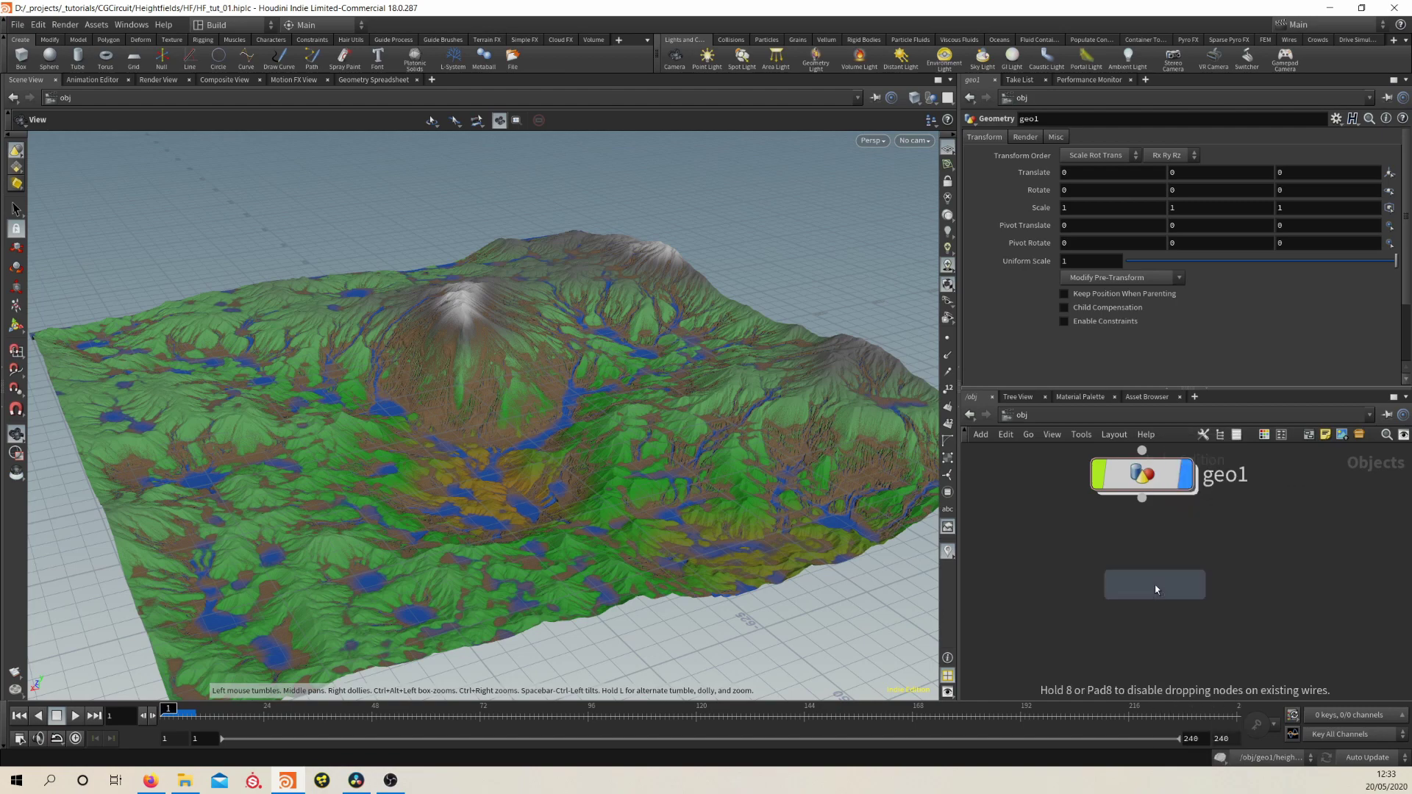
left_click(1155, 584)
double_click(1140, 582)
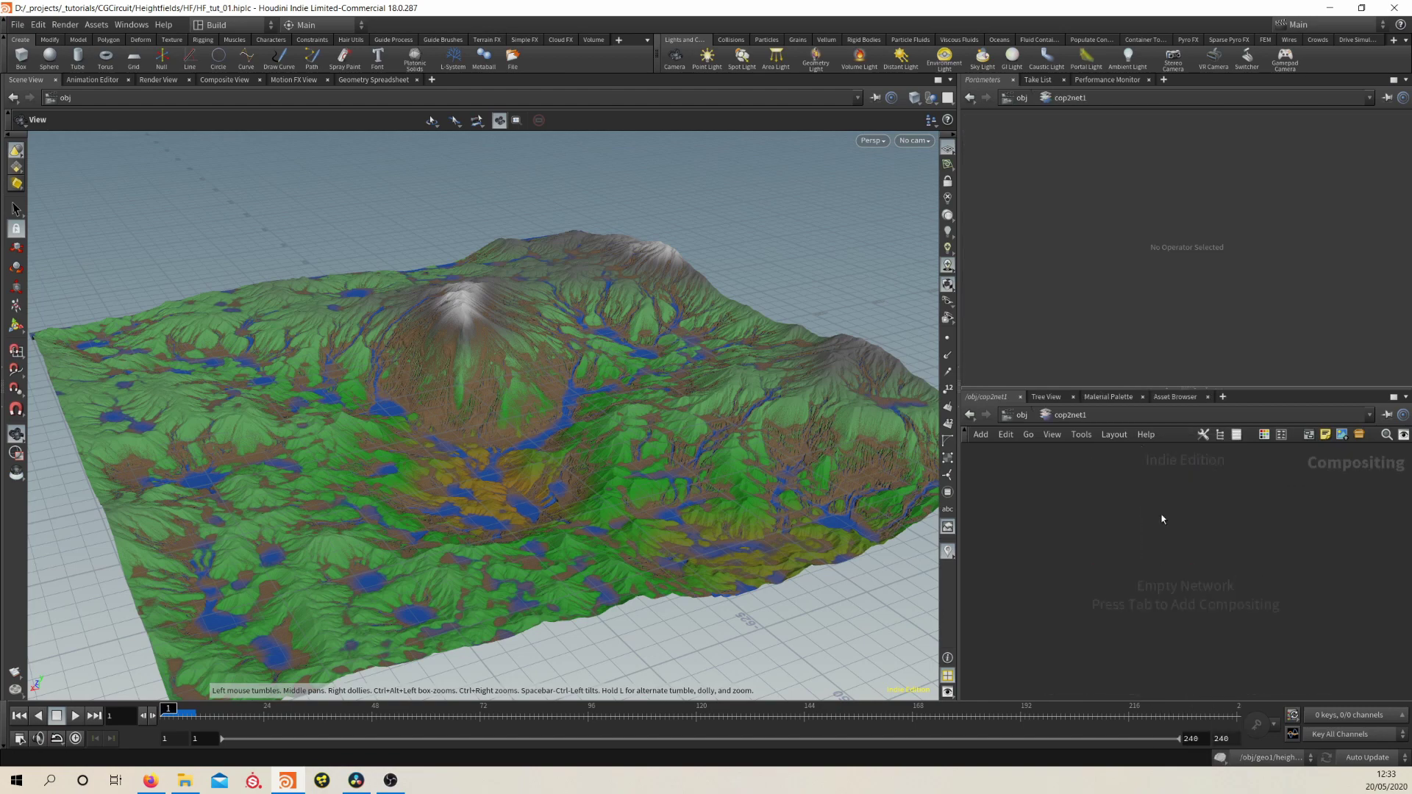
Add a sopimport1 node whose SOP source is /obj/geo1/OUT.
key("Tab")
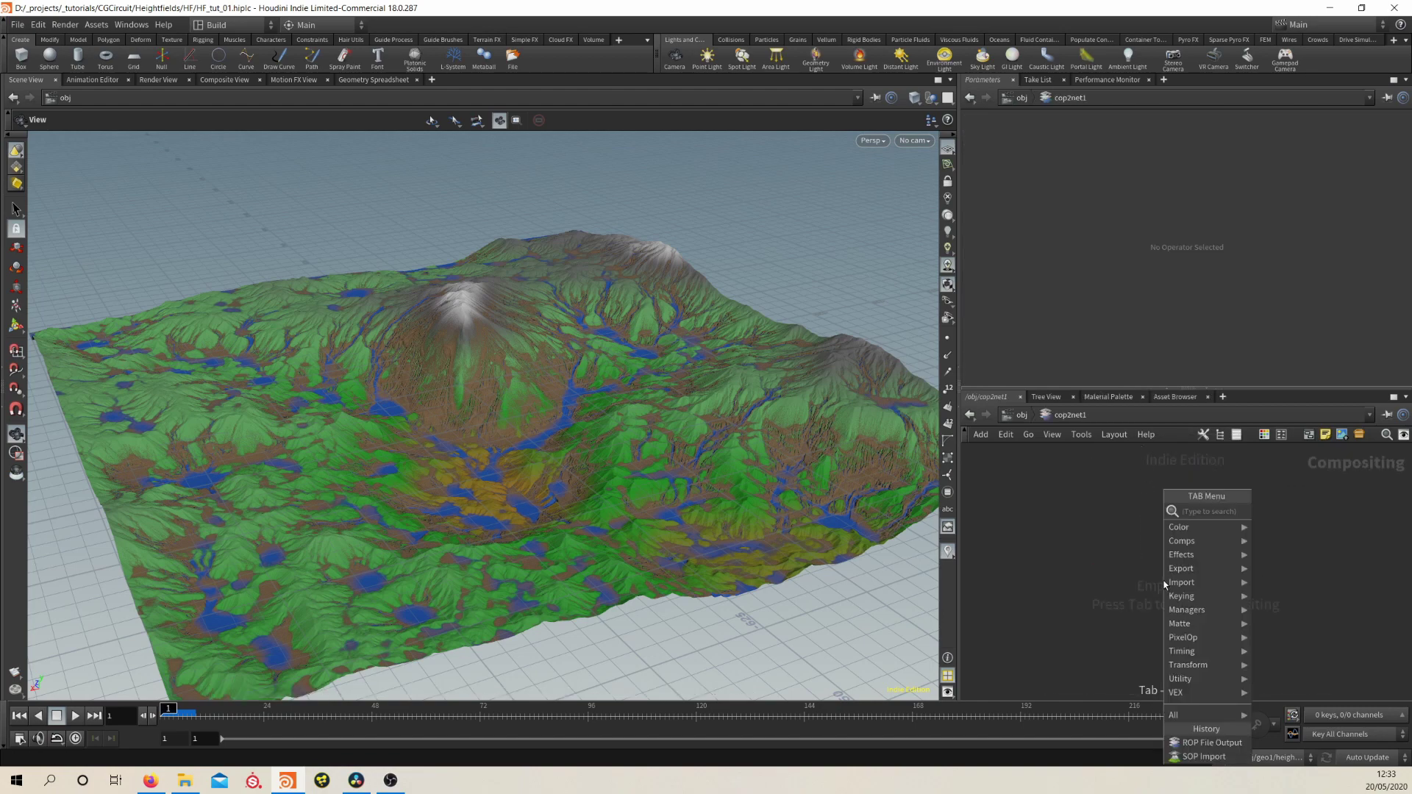
type("sop")
key("Return")
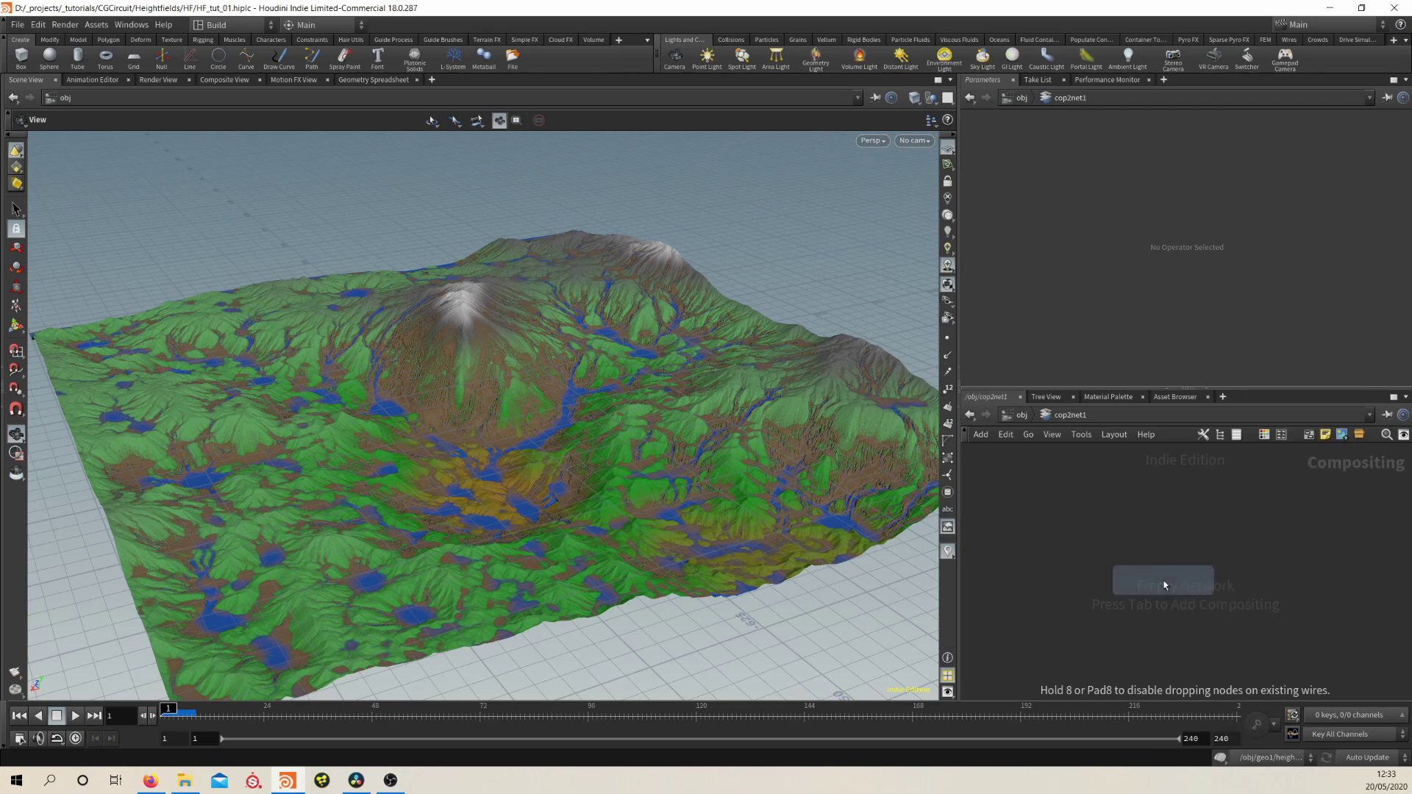
left_click(1152, 527)
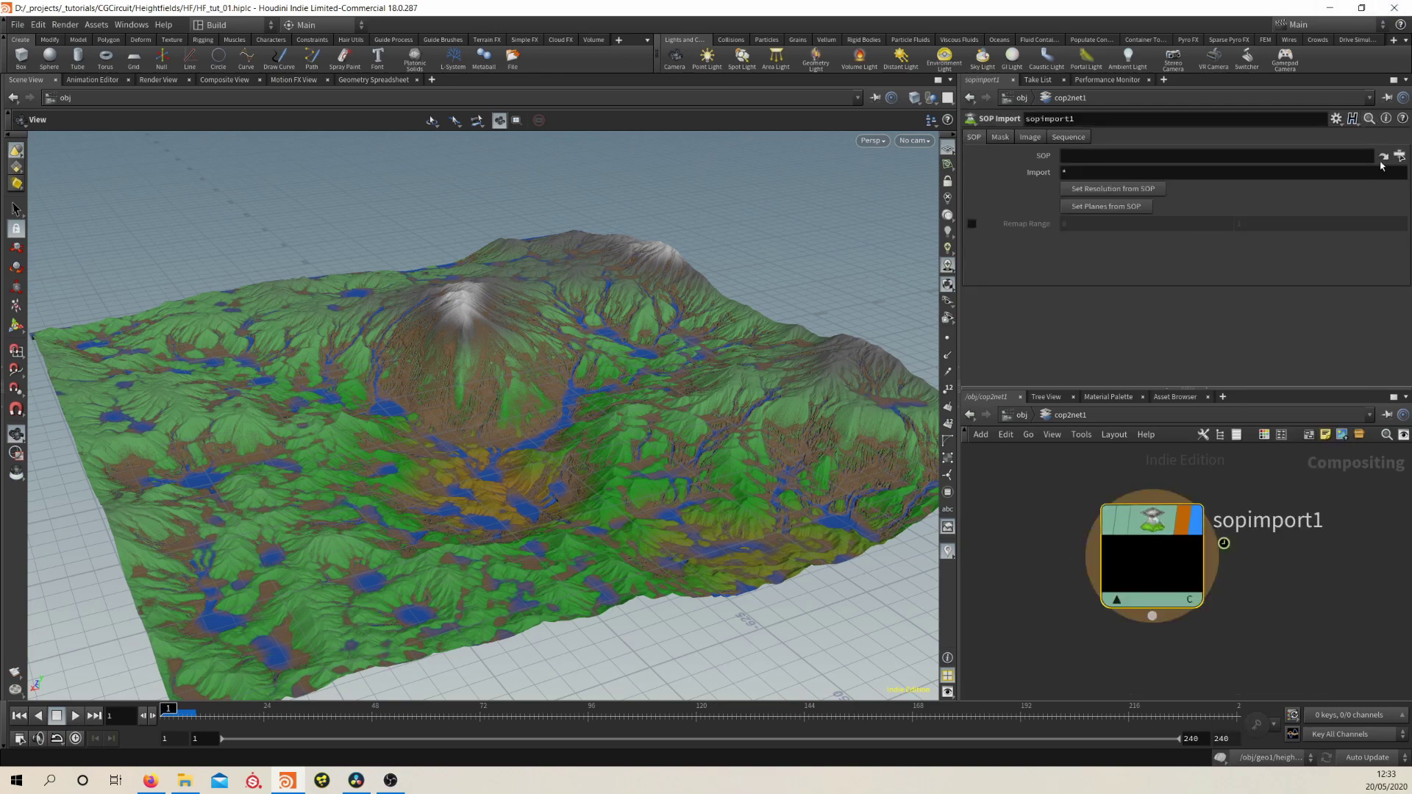
left_click(1399, 156)
left_click(1381, 273)
left_click(1399, 156)
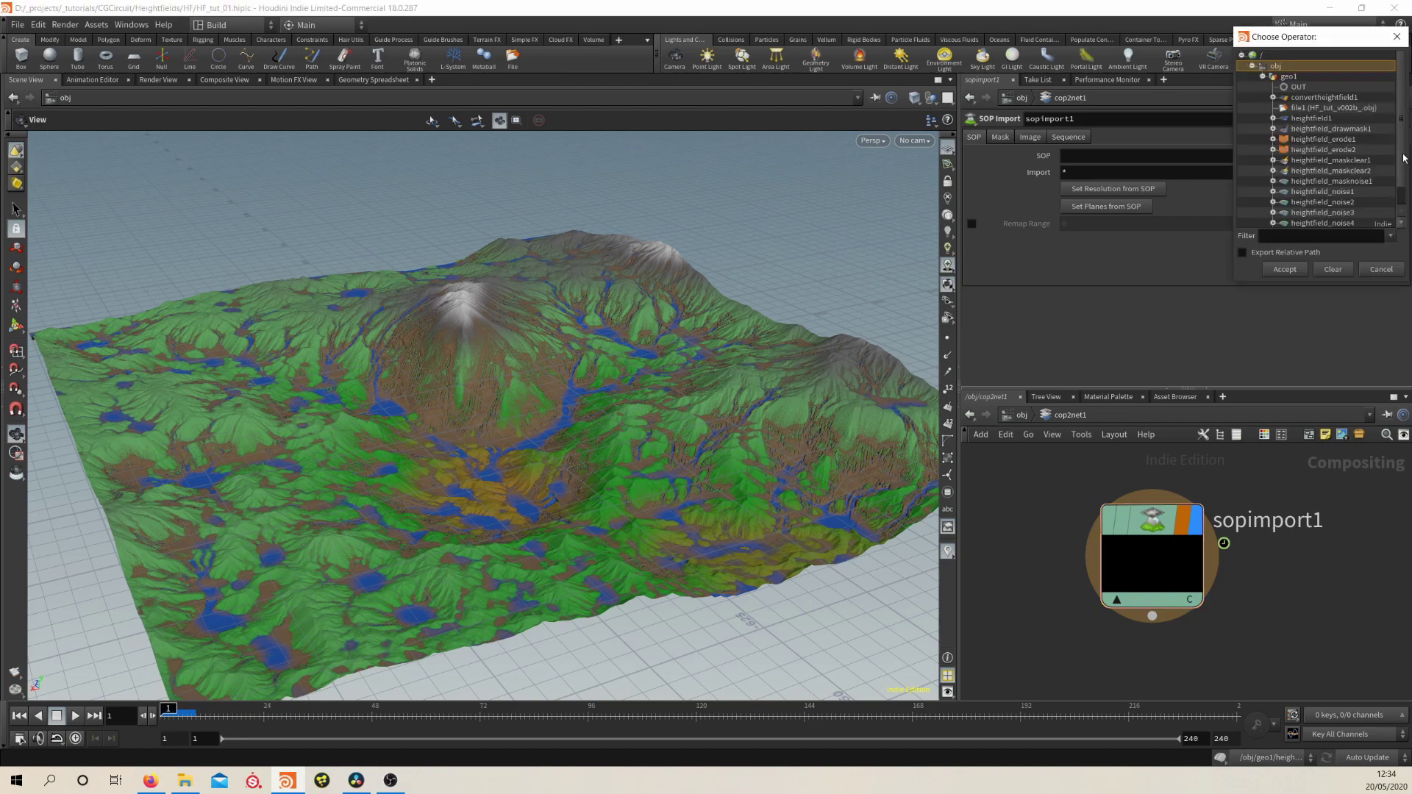
left_click(1310, 86)
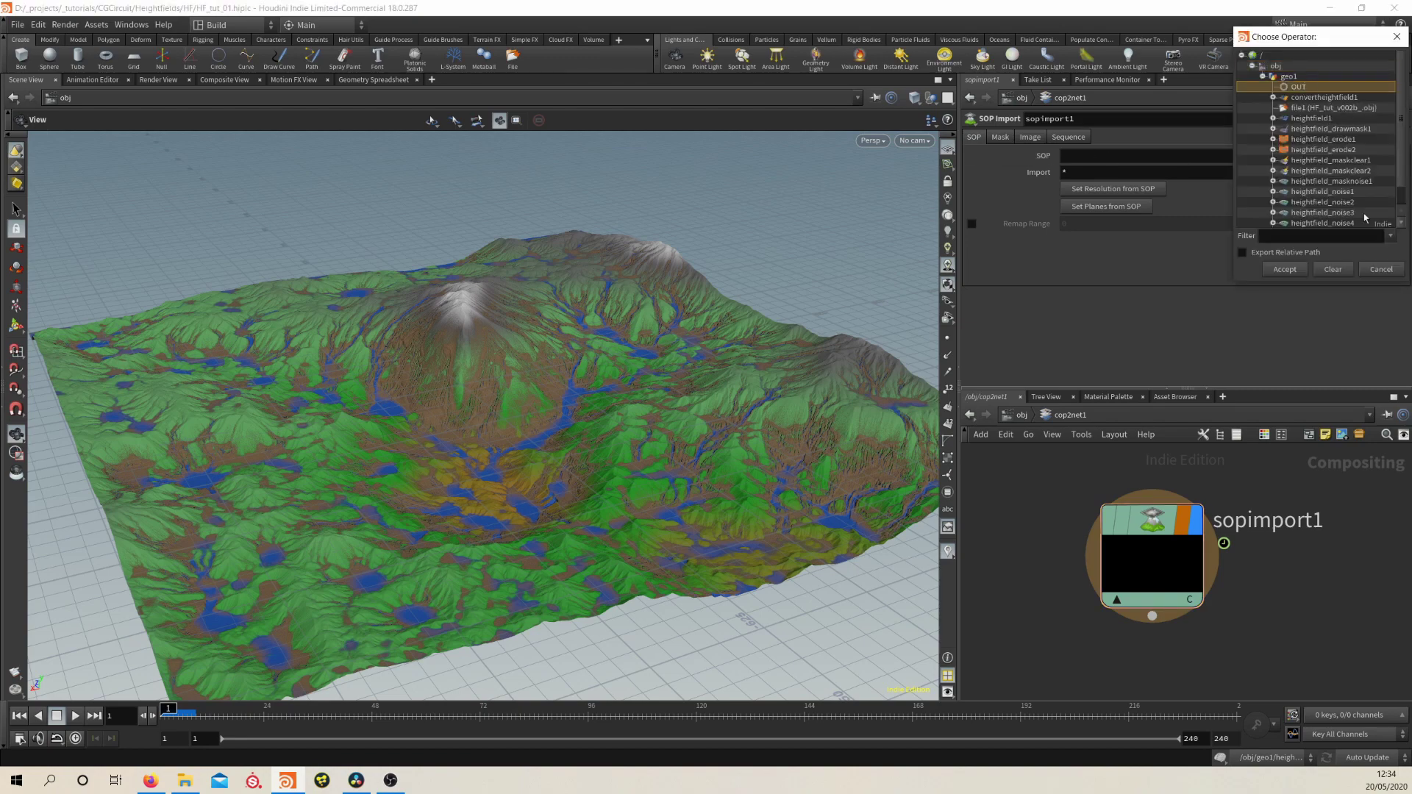
left_click(1295, 271)
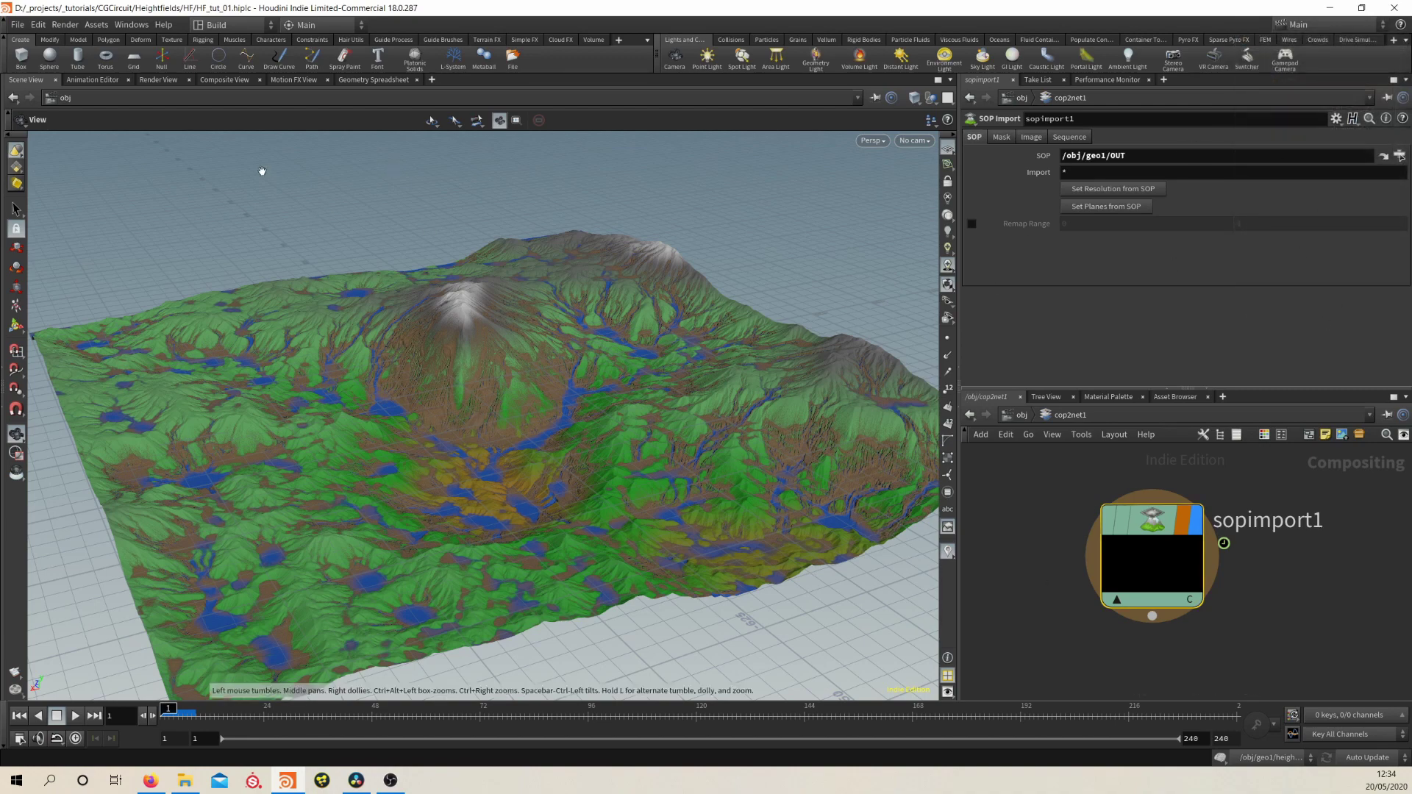
In the Composite View, set planes from the SOP, view bedrock, and enable Remap Range 0–1.
left_click(224, 80)
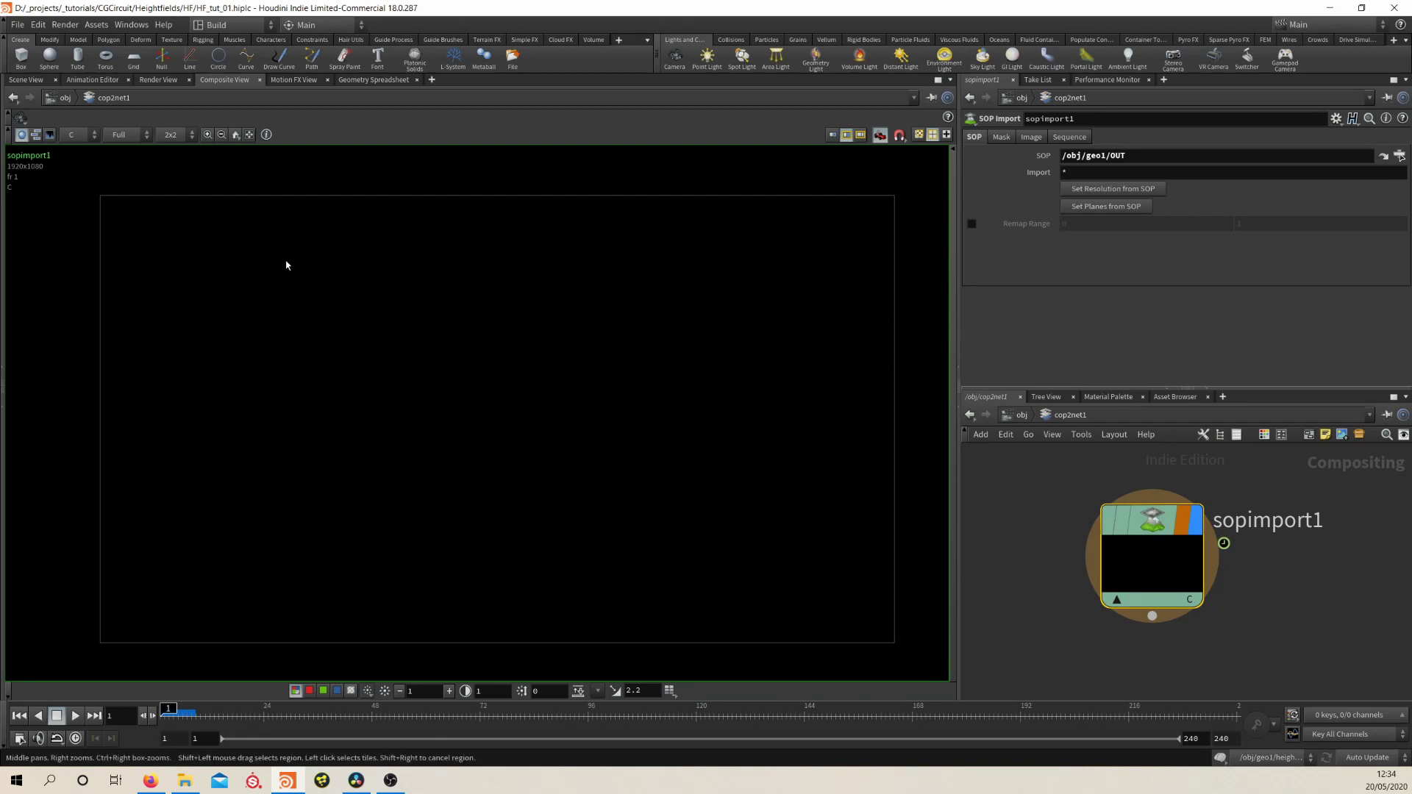
left_click(1116, 206)
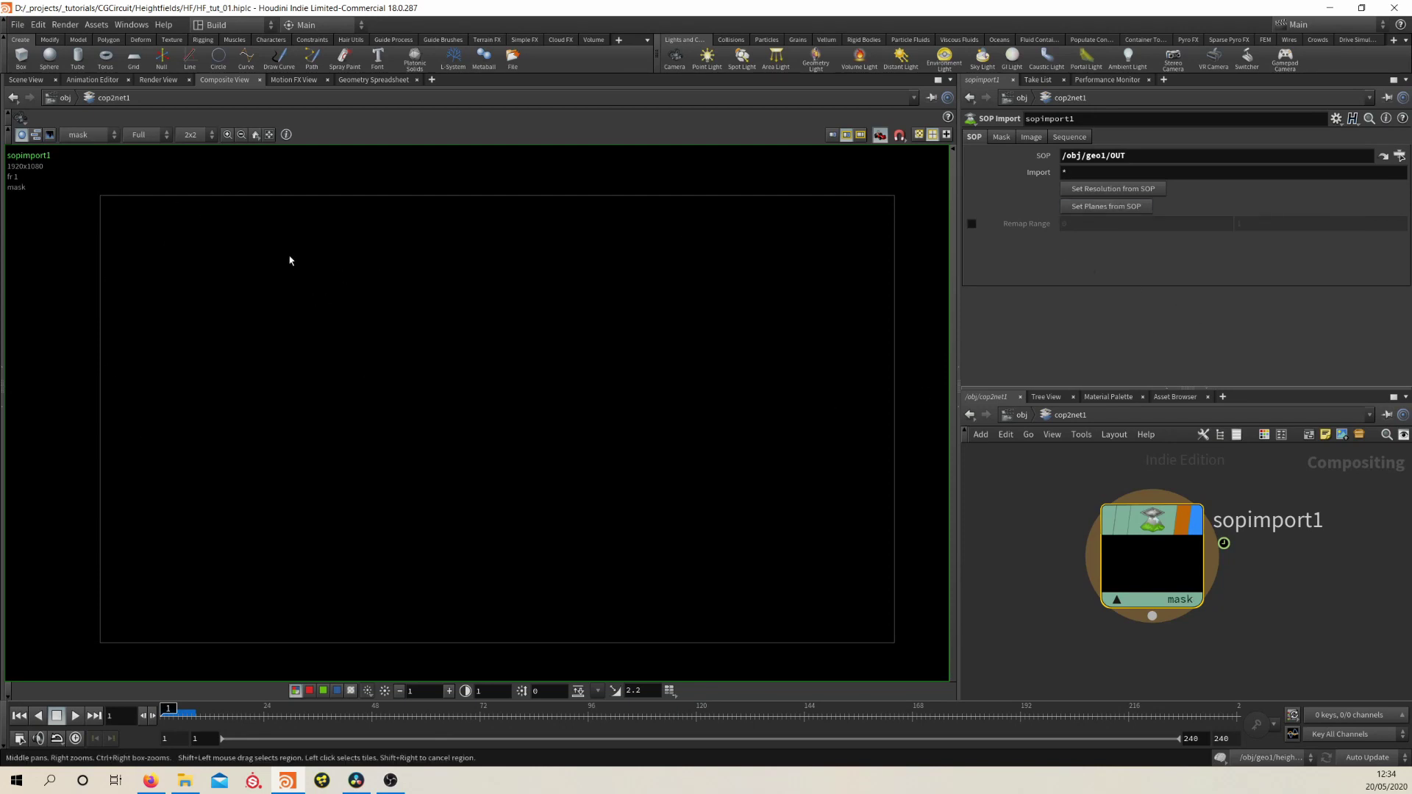
left_click(78, 135)
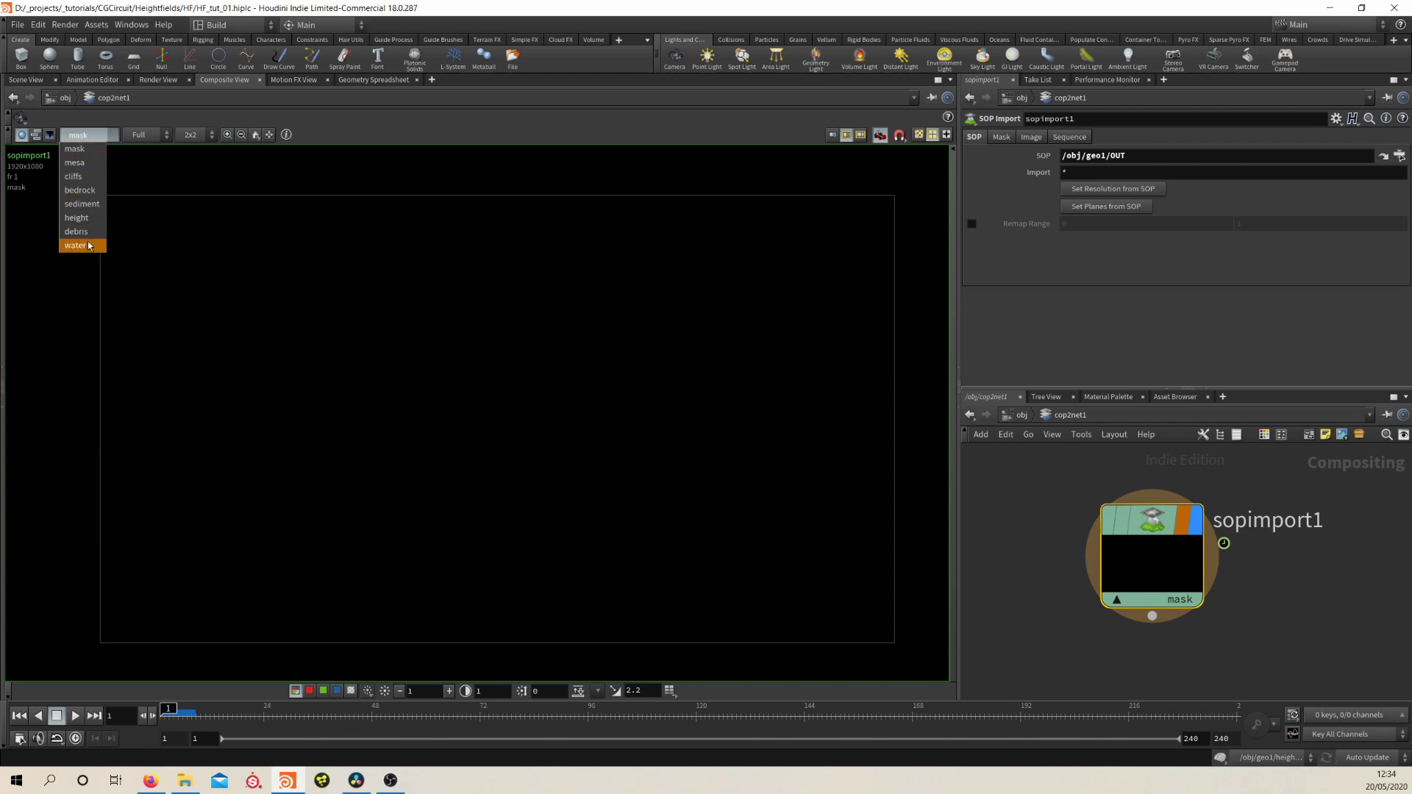
left_click(83, 190)
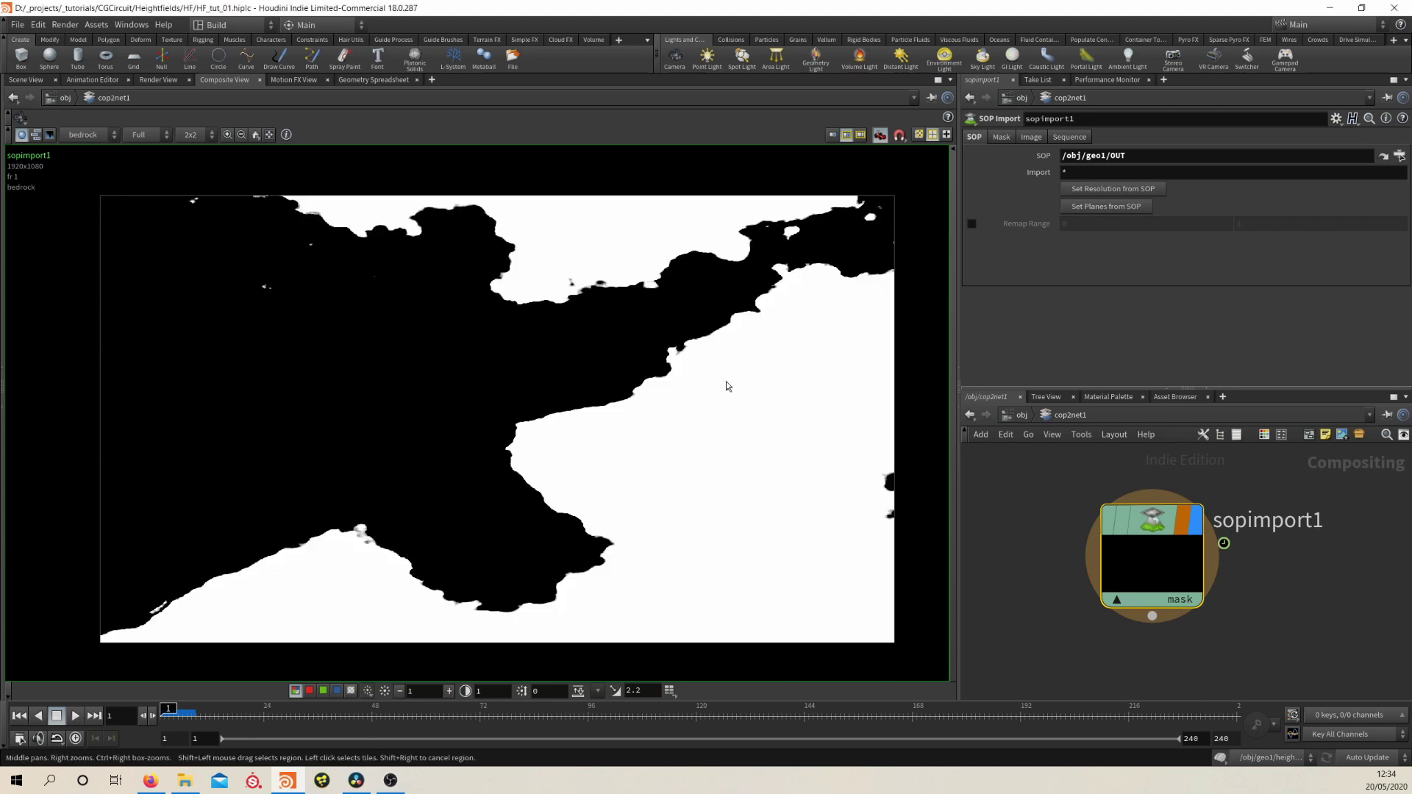
left_click(972, 224)
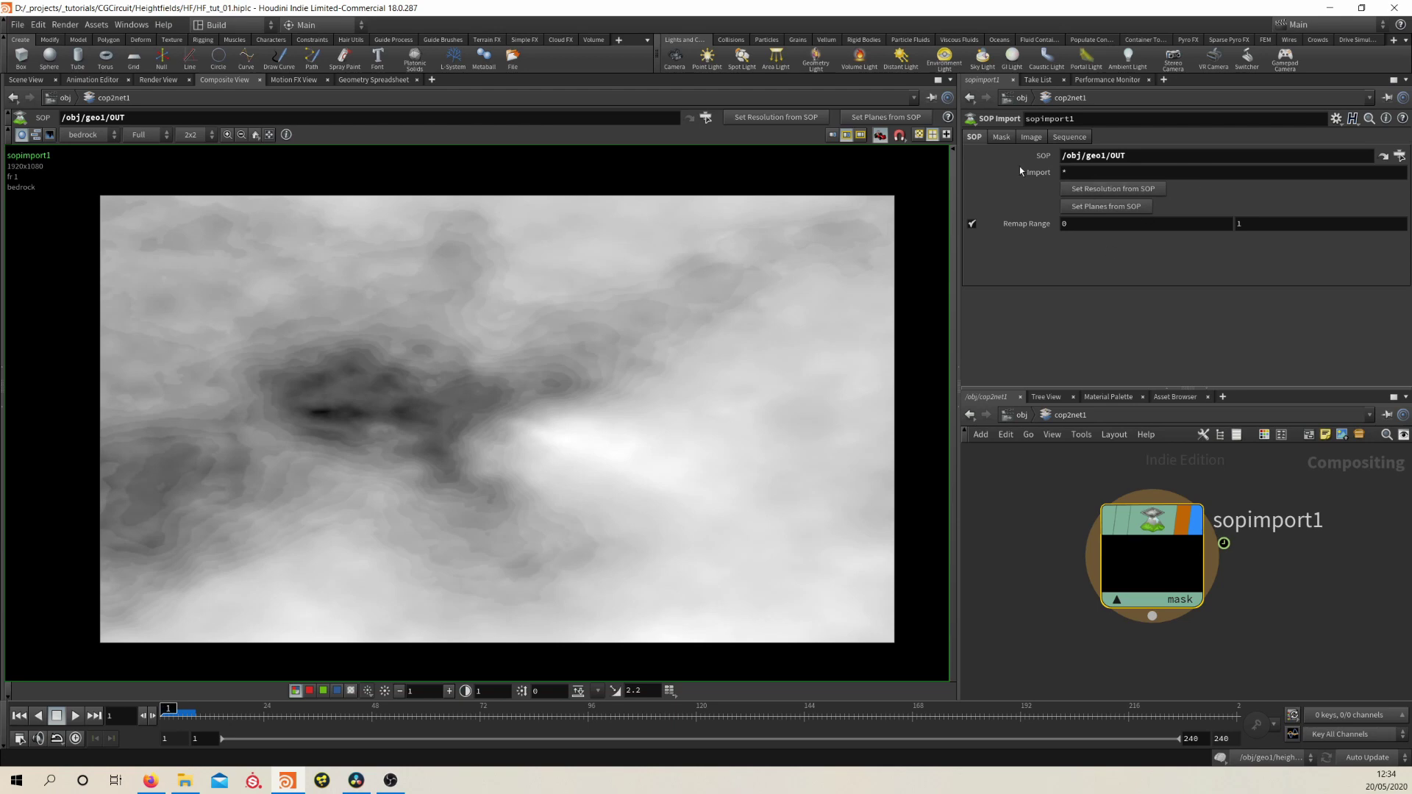
Set sopimport1's resolution from the SOP to 2000×2000 and confirm Override Size on the Image tab.
left_click(1118, 187)
scroll(545, 276, "down", 4)
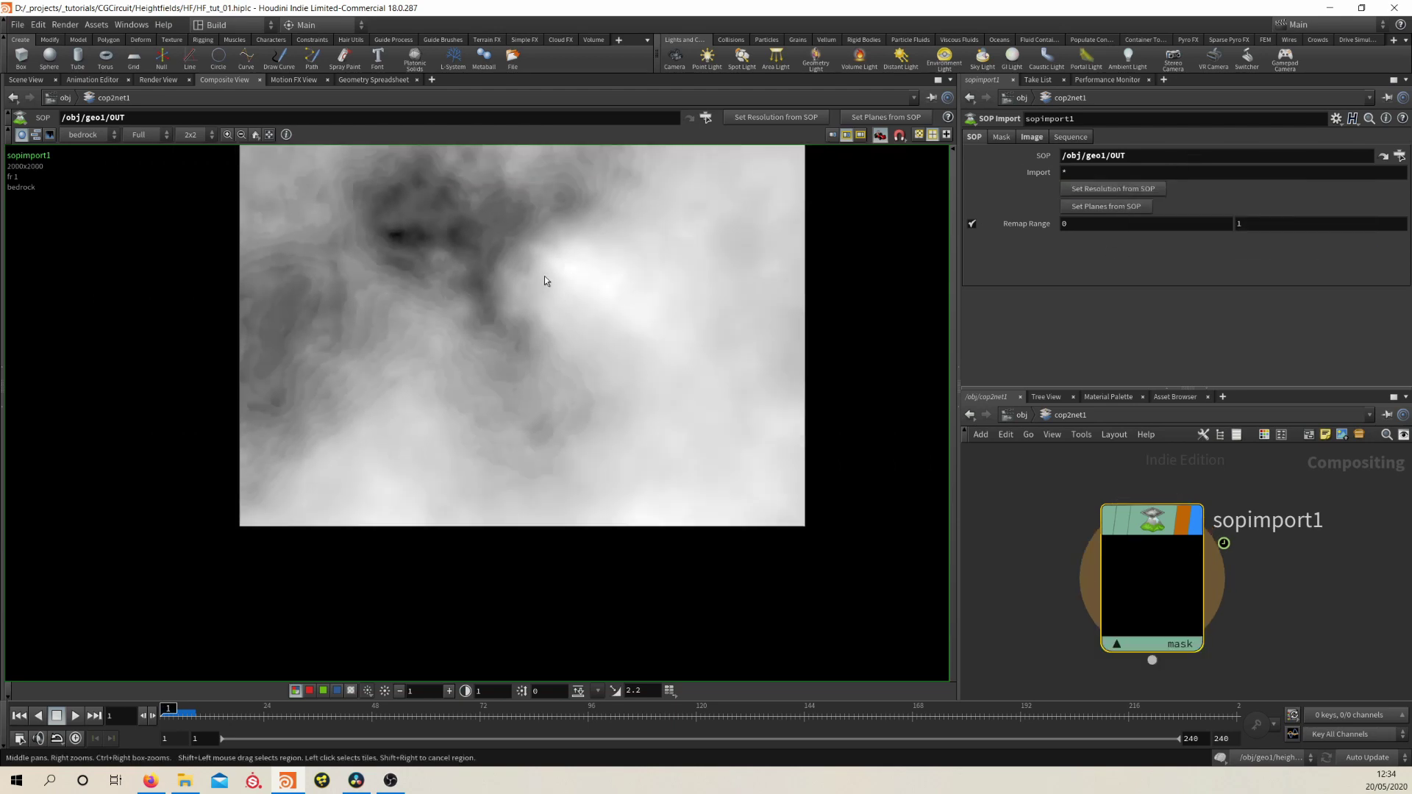
scroll(505, 372, "up", 2)
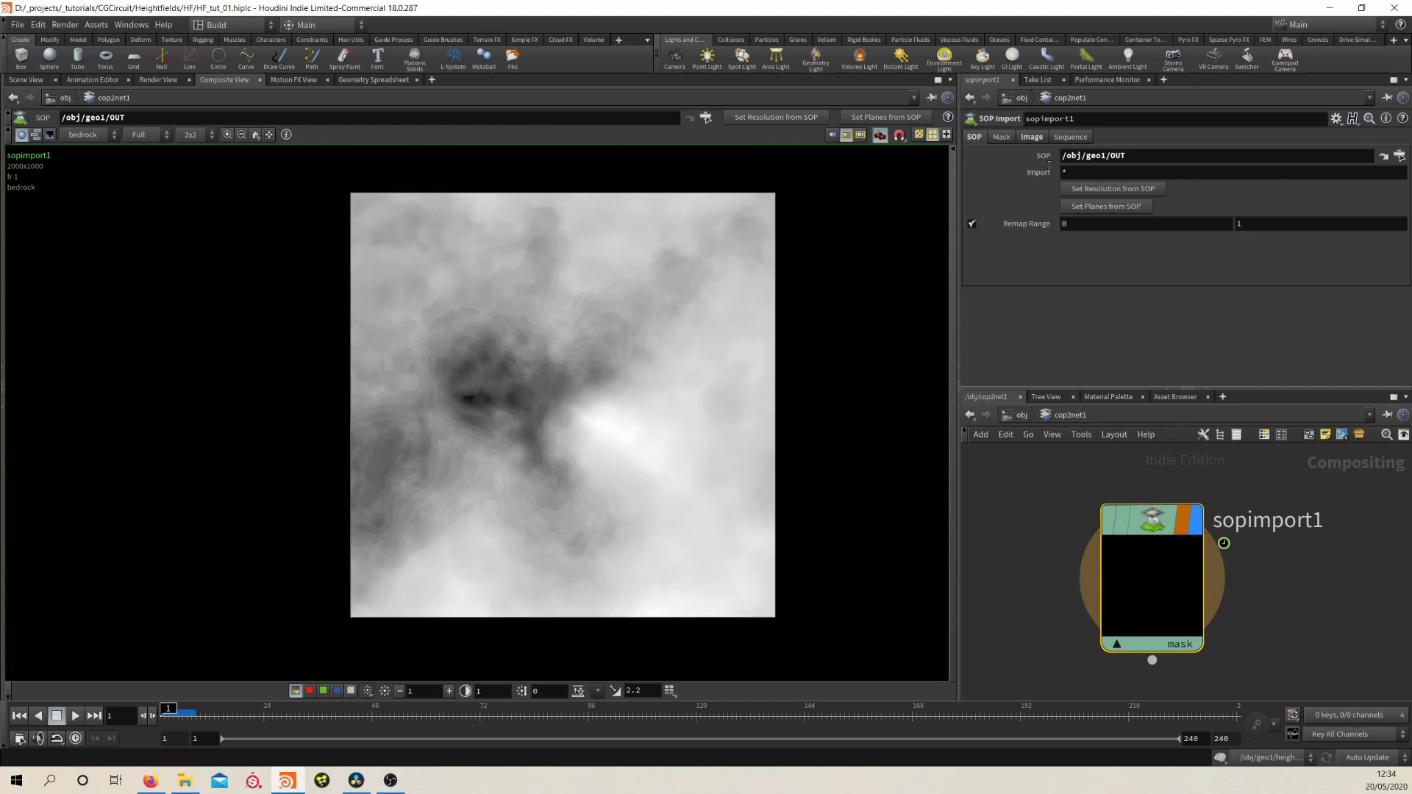
left_click(1032, 137)
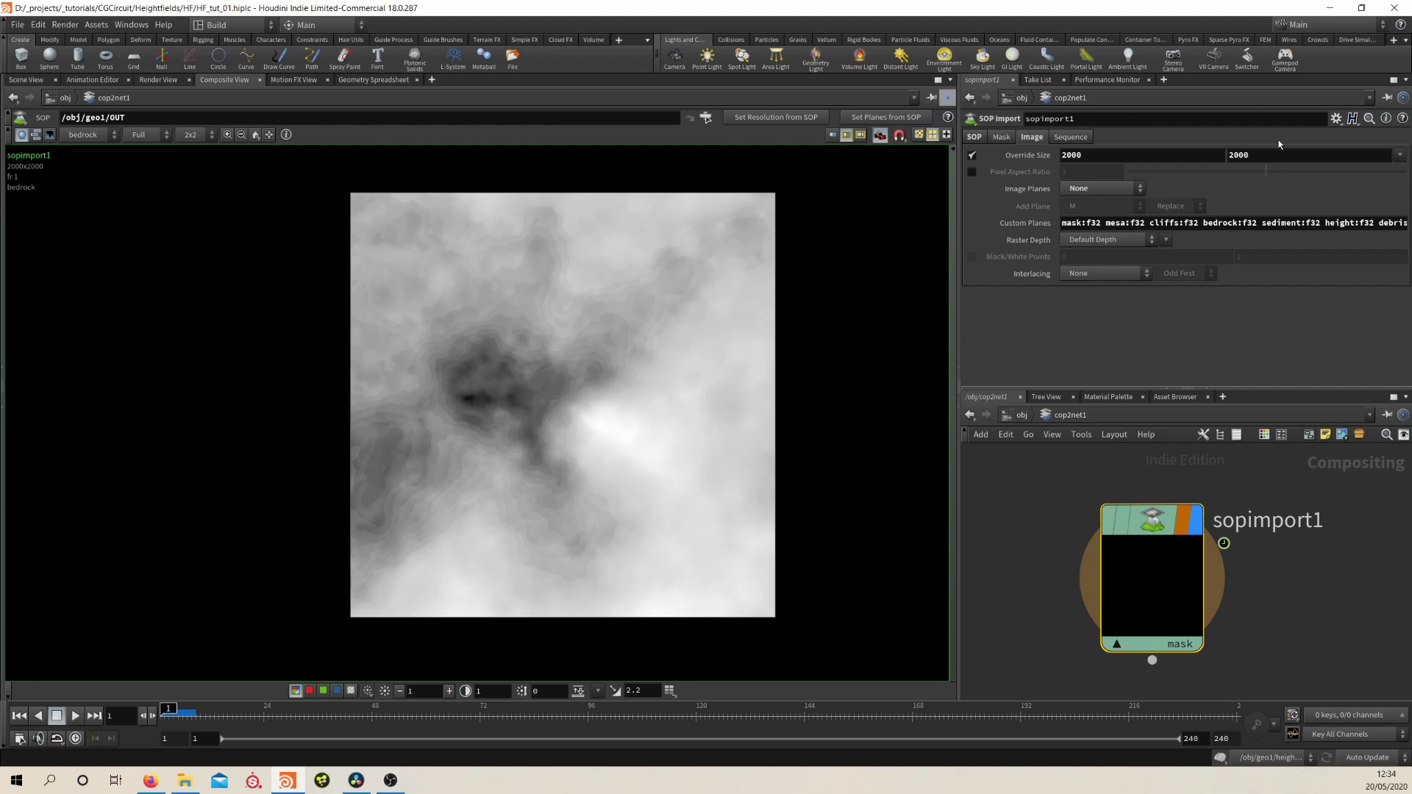
left_click(976, 138)
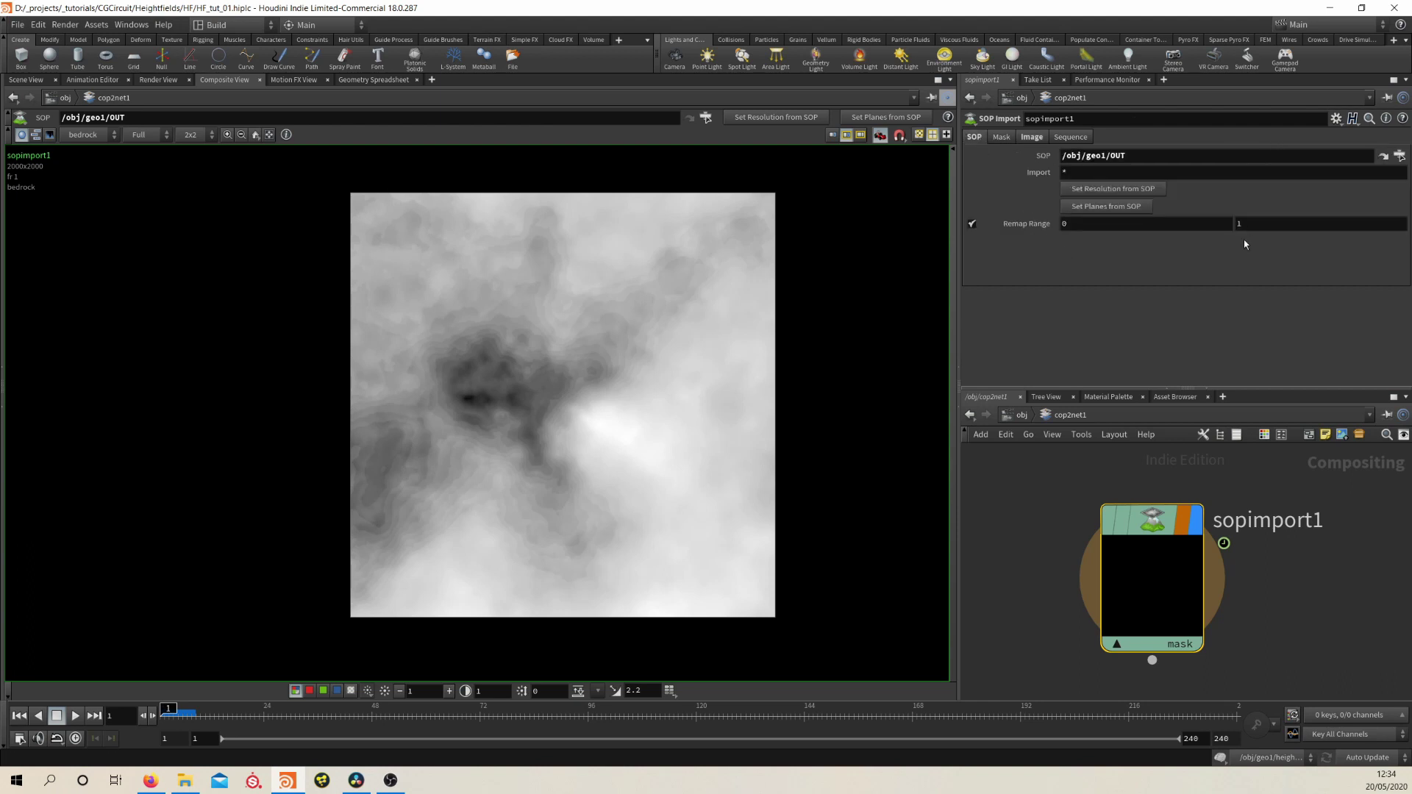
left_click_drag(1171, 608, 1167, 578)
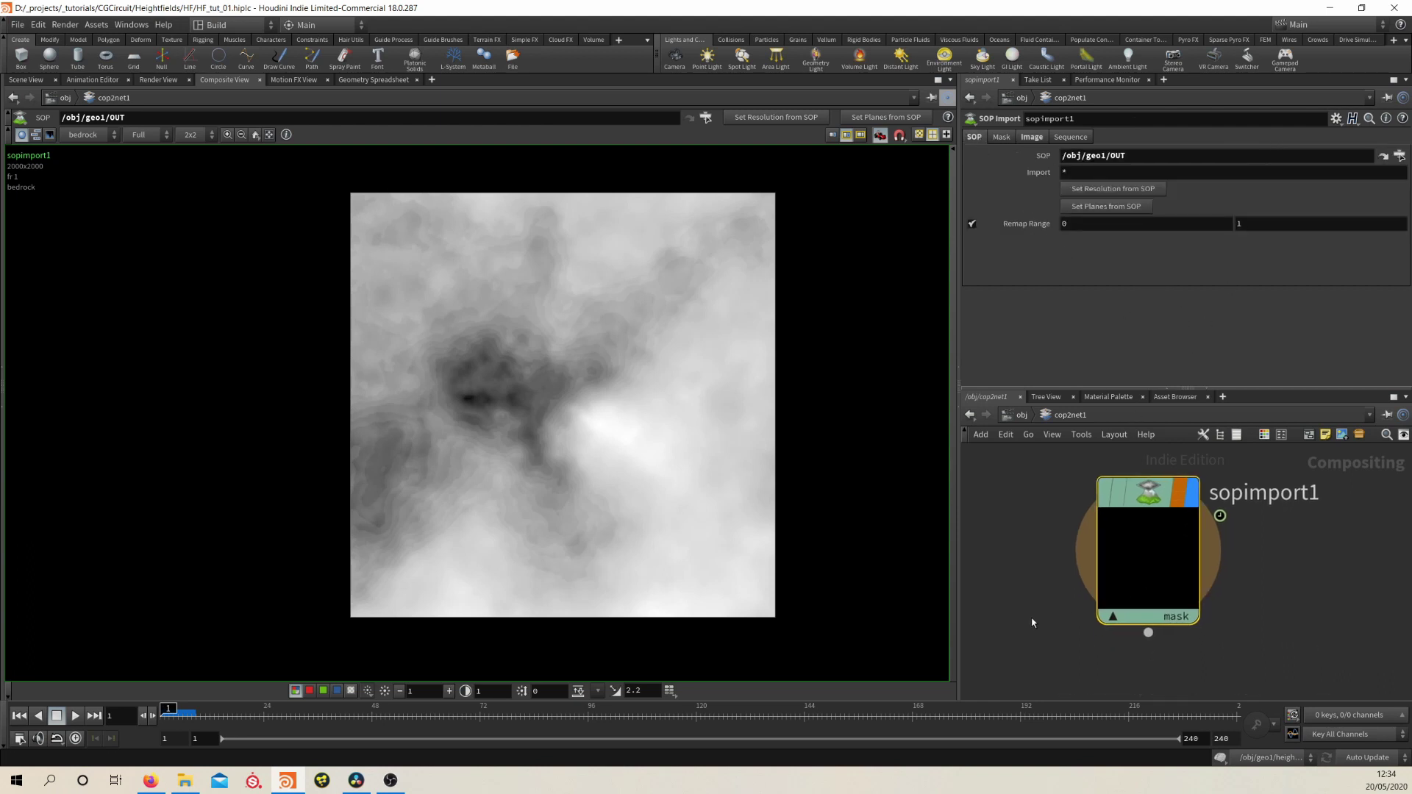
scroll(1044, 599, "down", 2)
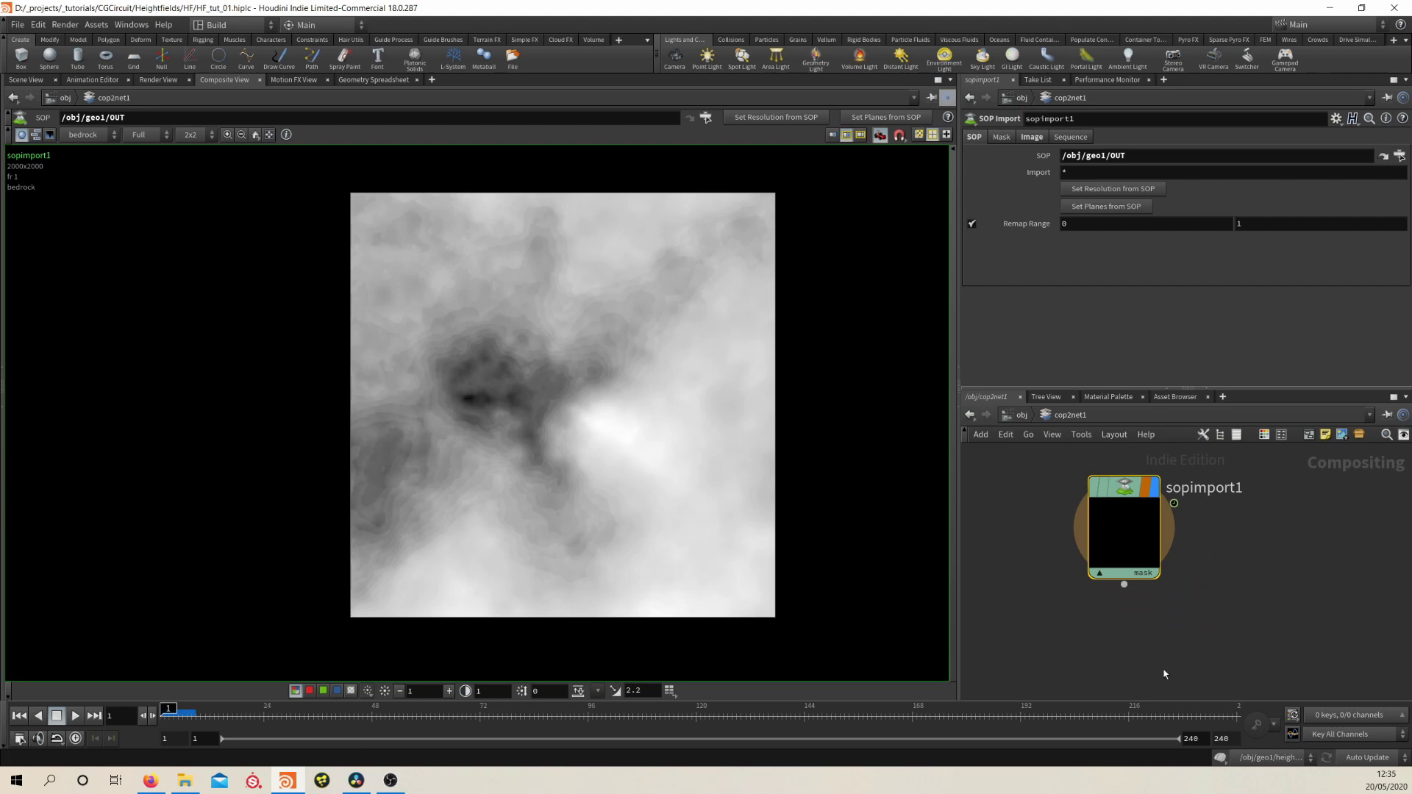
Add a rop_comp1 ROP File Output node wired under sopimport1 and select it.
key("Tab")
type("file")
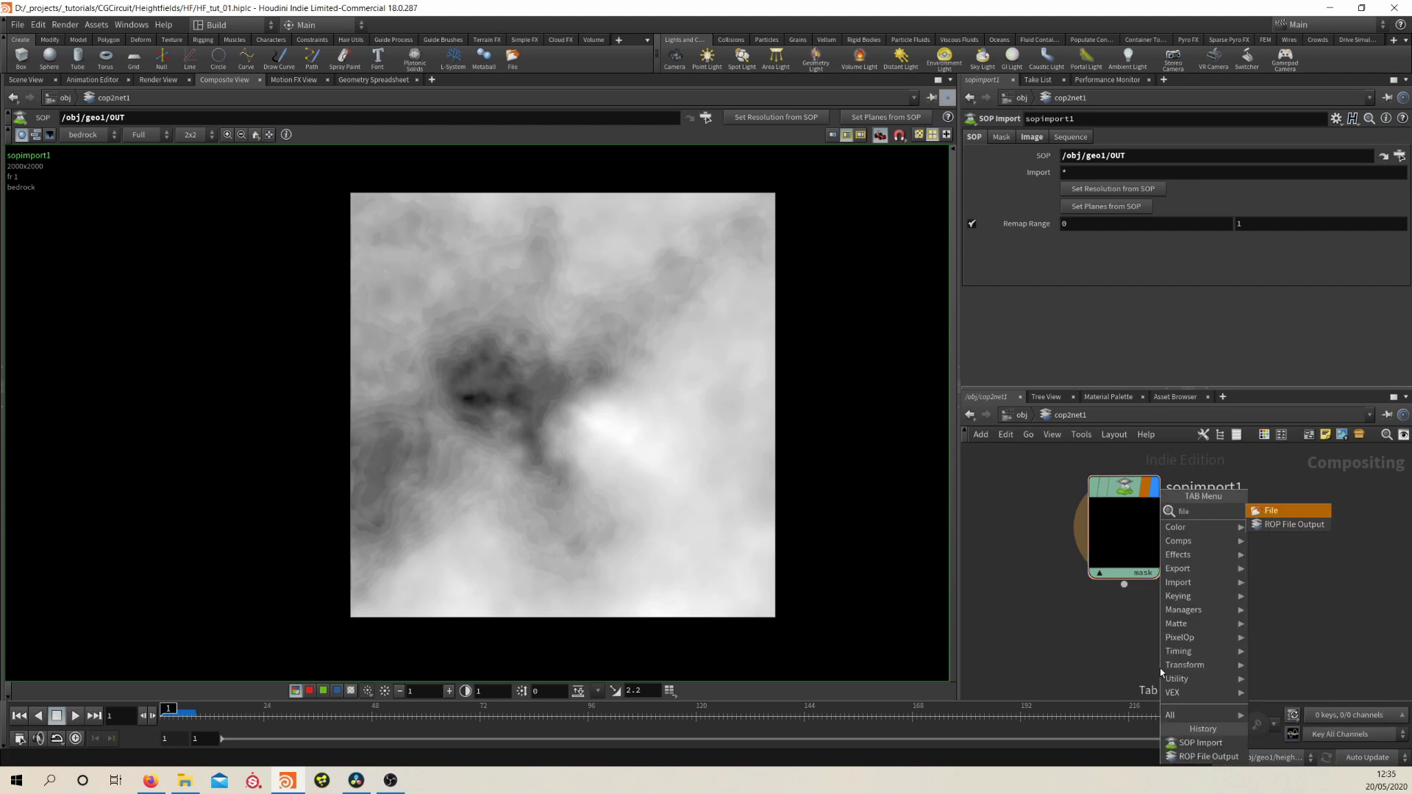
key("Return")
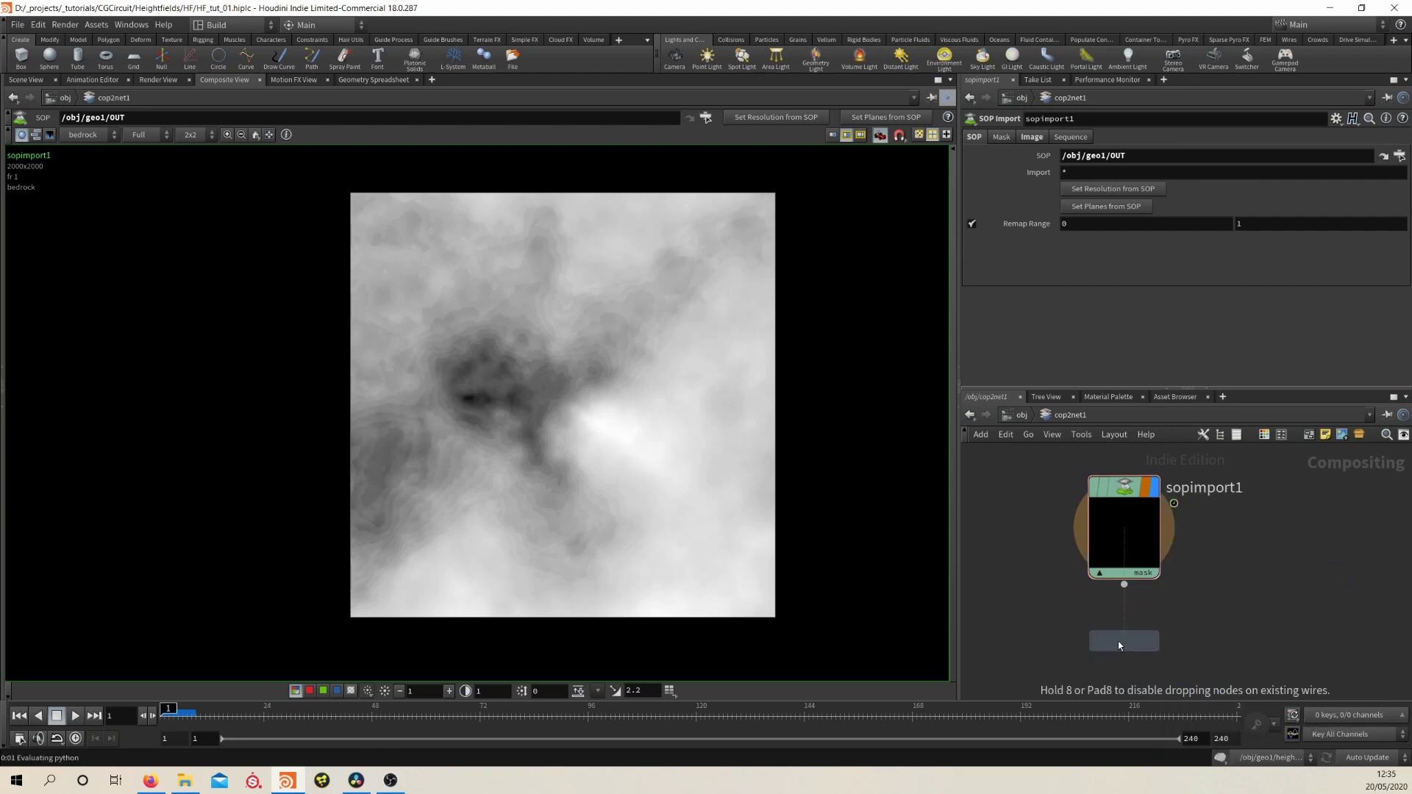
left_click(1119, 646)
left_click(1123, 584)
left_click(1124, 624)
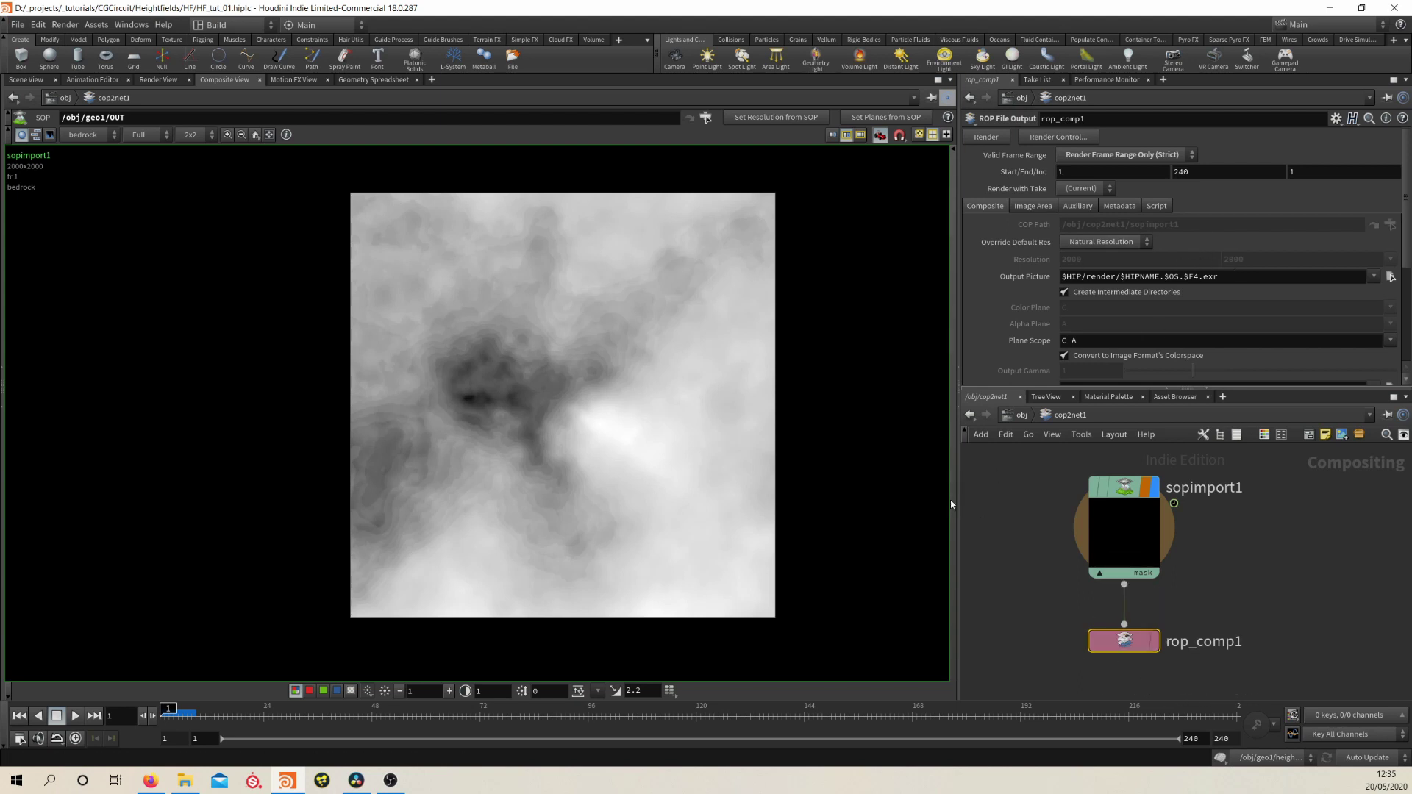
middle_click_drag(628, 409, 577, 415)
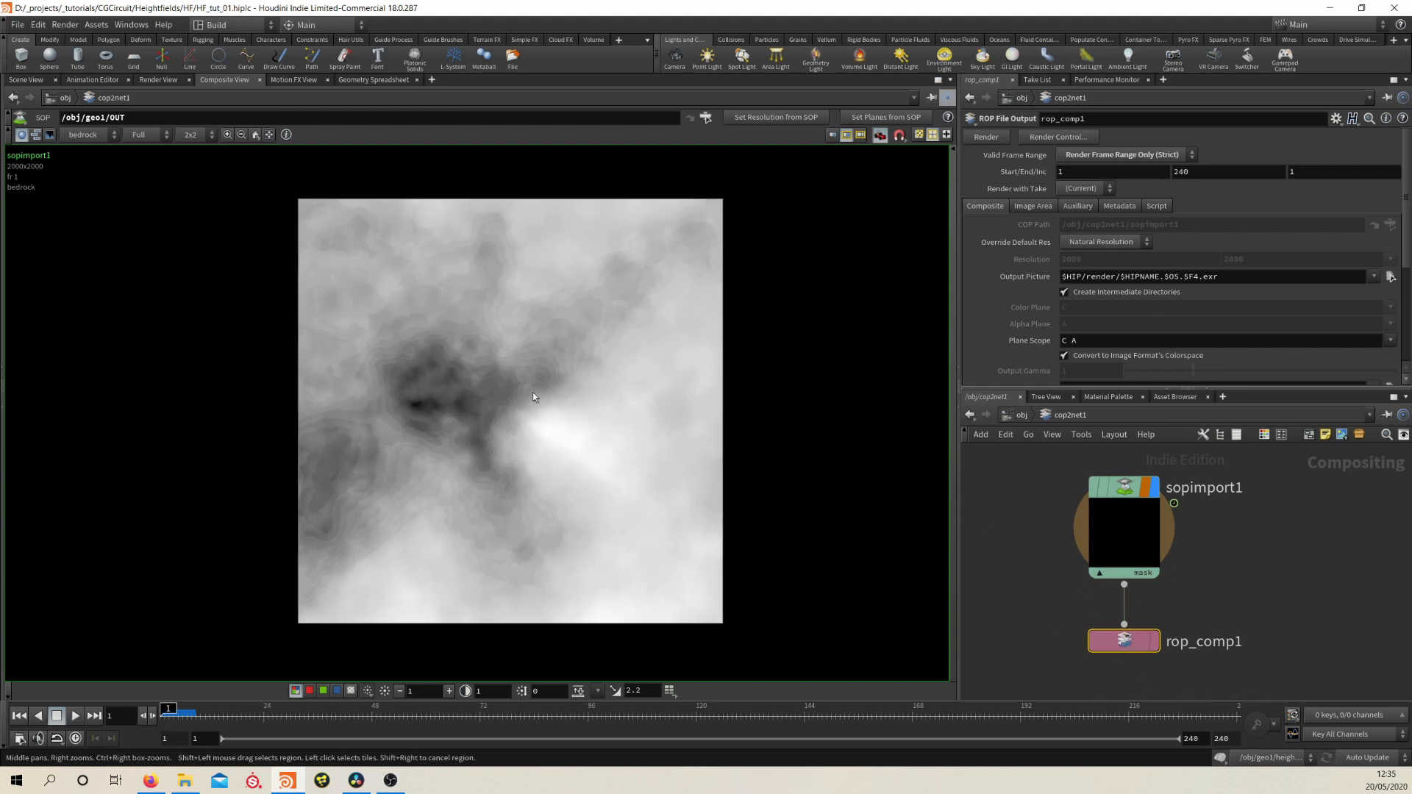
Save the viewed frame with filename $HIP/height_mask_b_.exr, keeping height as the colour plane.
right_click(532, 391)
left_click(565, 425)
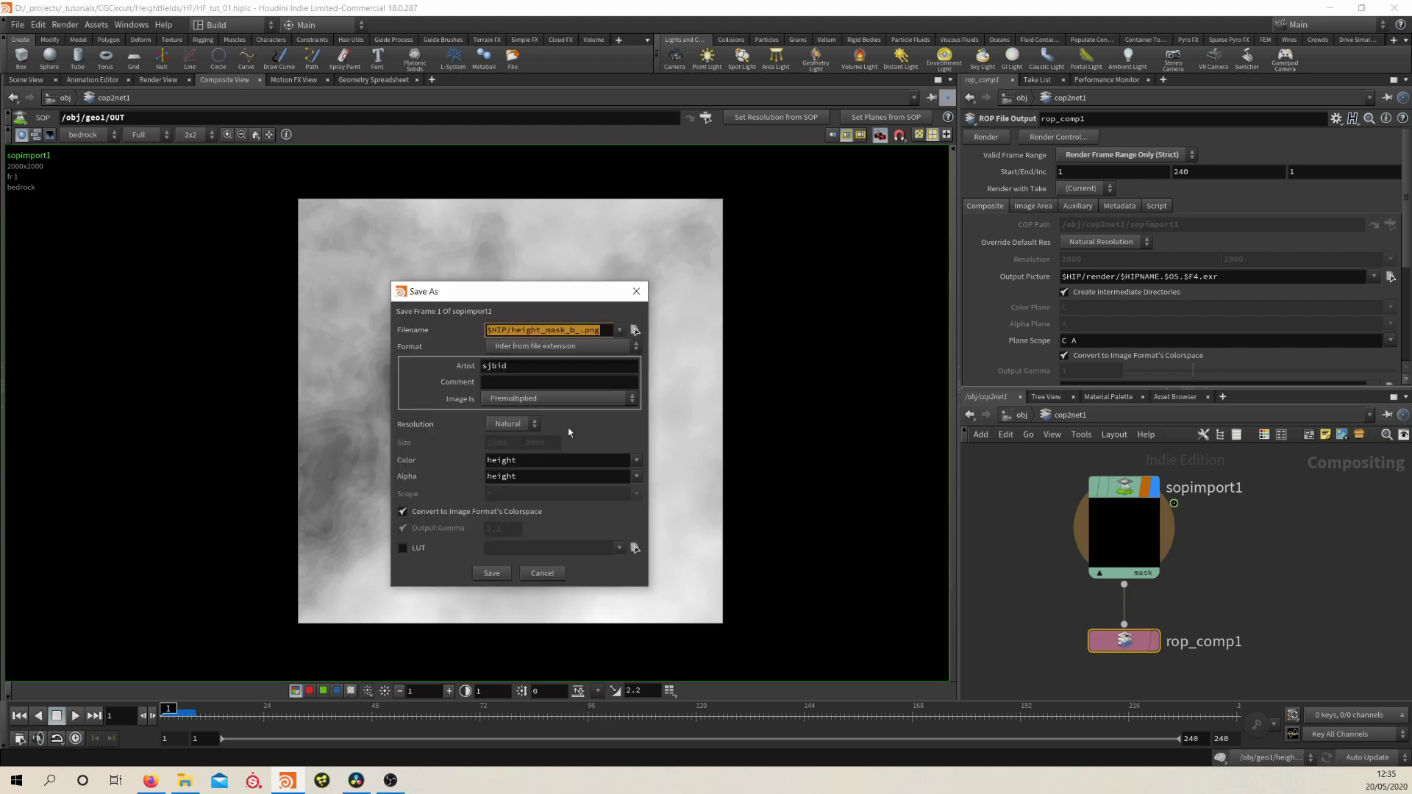
left_click(565, 330)
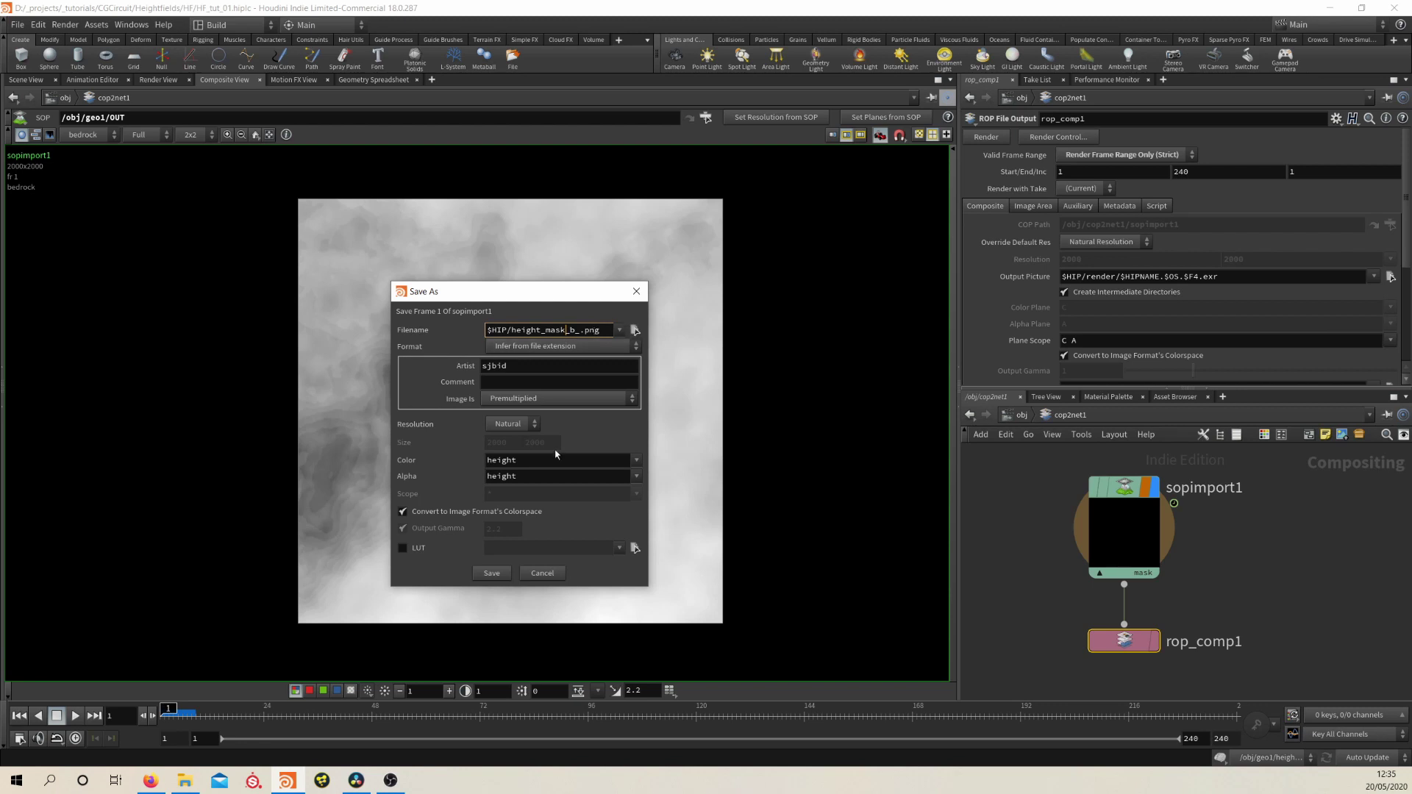
left_click(636, 460)
left_click(635, 460)
left_click(606, 330)
key("BackSpace")
type("exr")
key("Return")
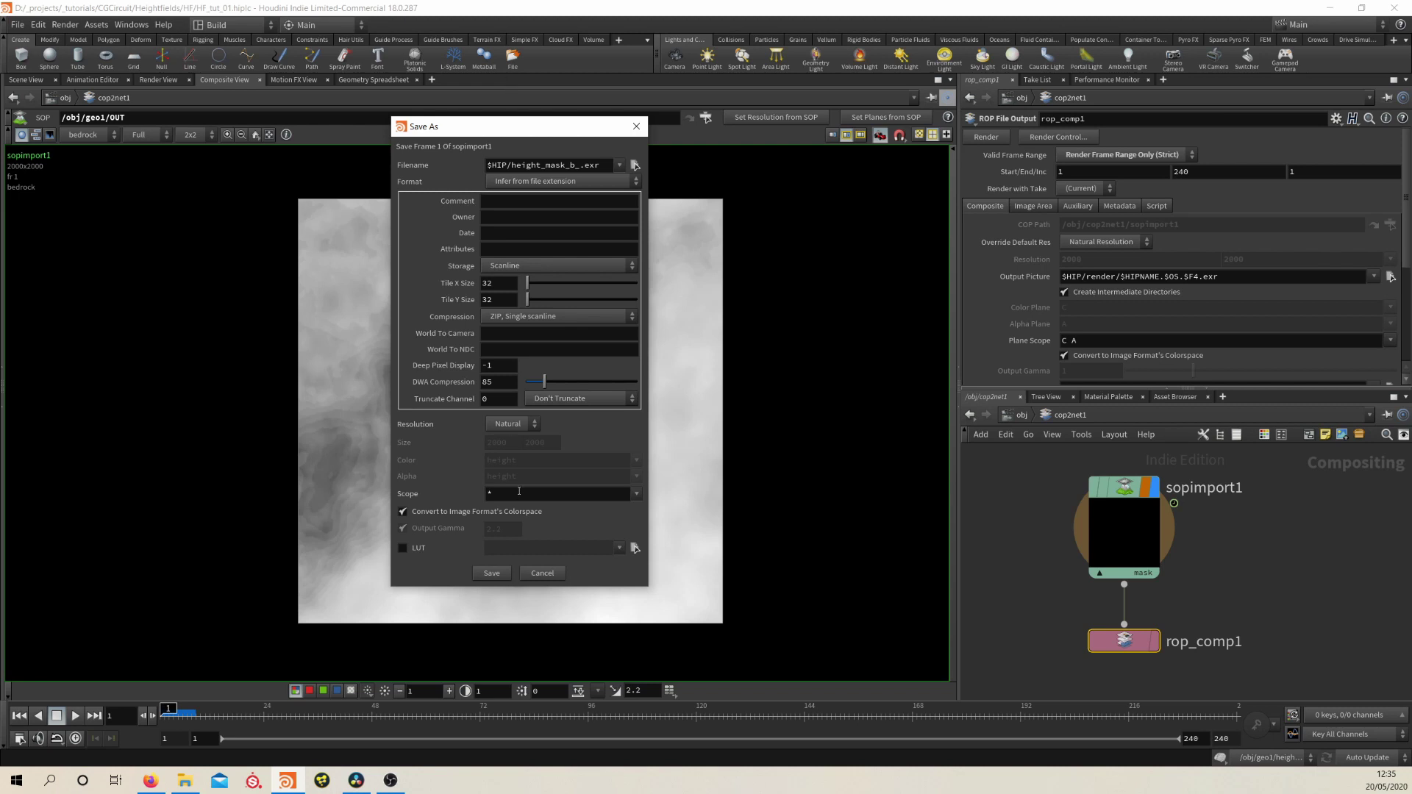
Cancel the Save As dialog and switch the viewer from bedrock to the debris plane.
left_click(544, 574)
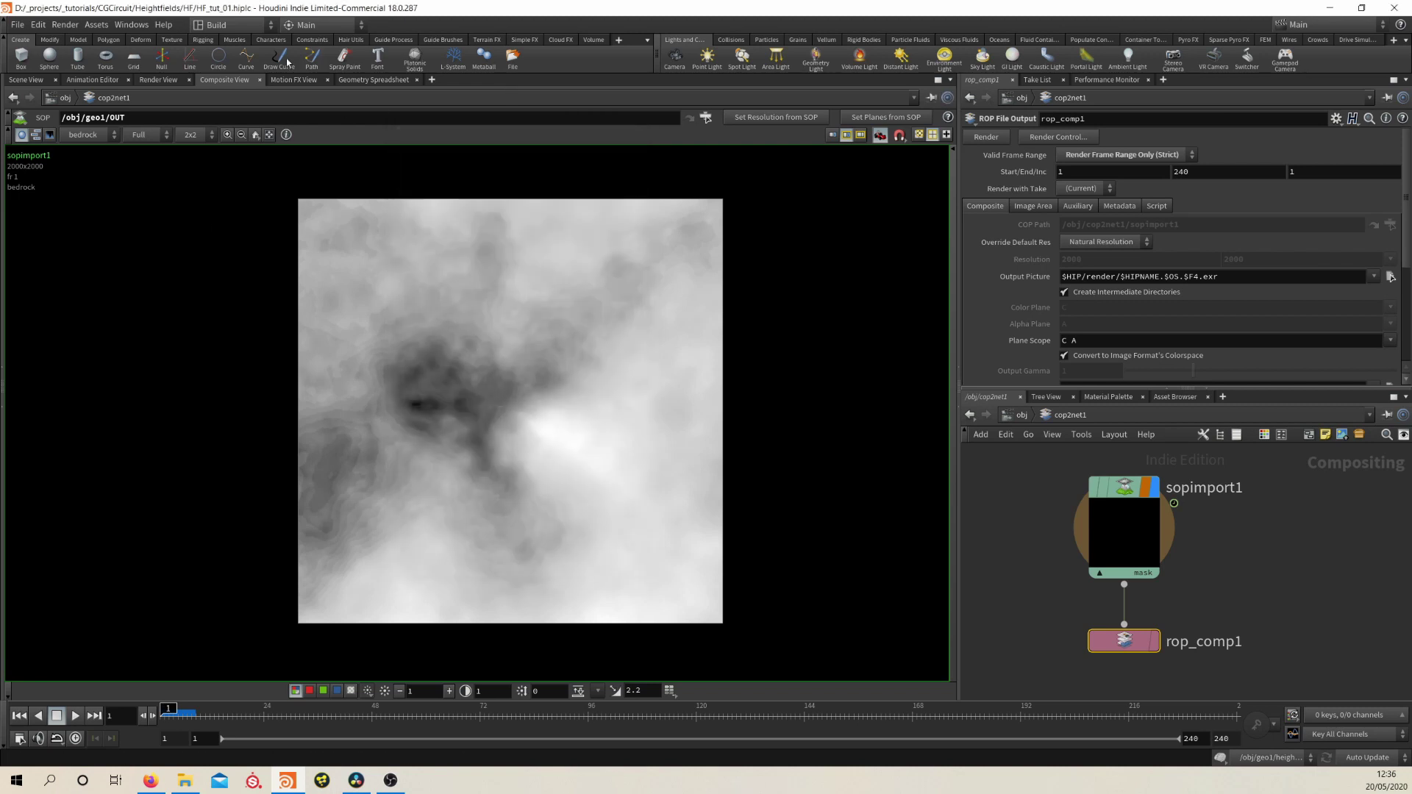
left_click(96, 135)
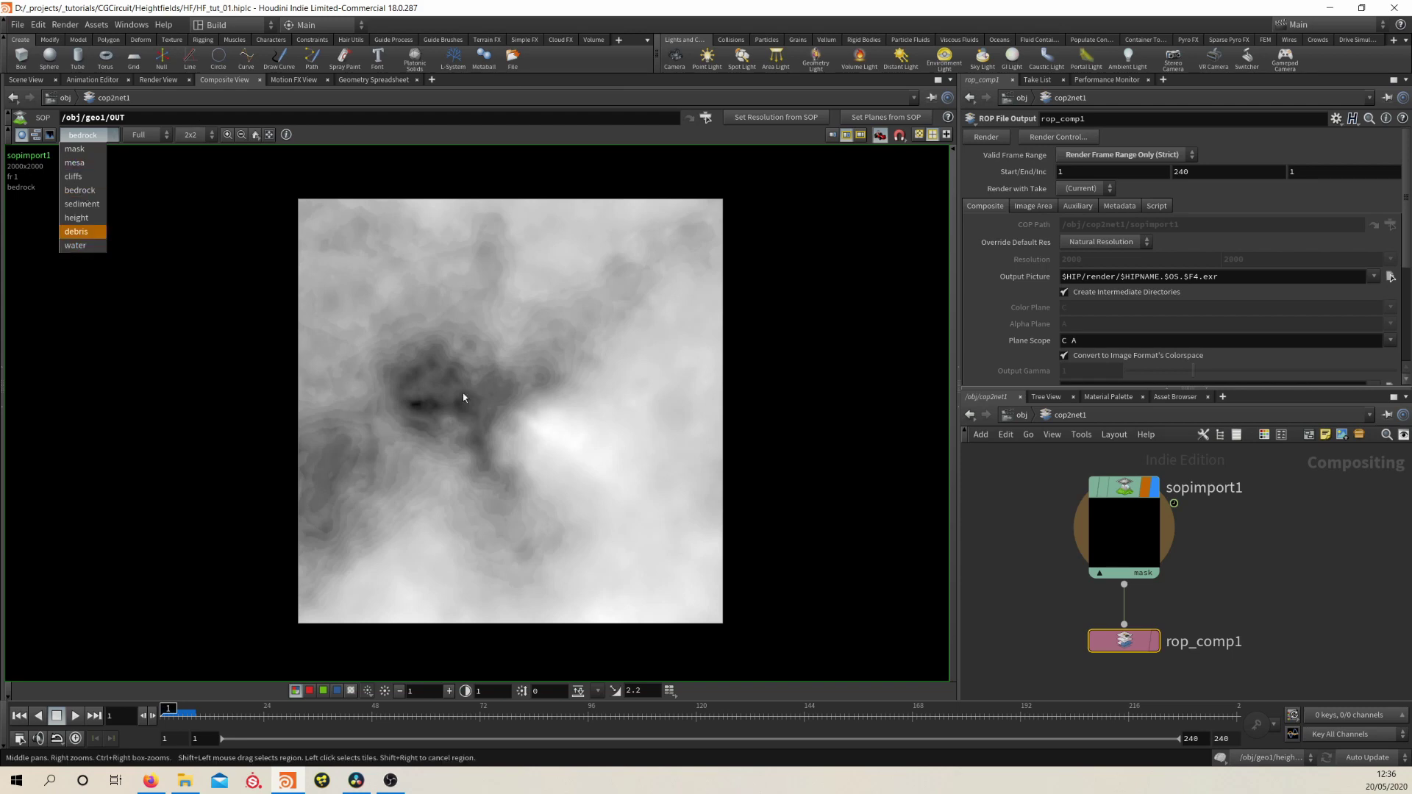
left_click(484, 385)
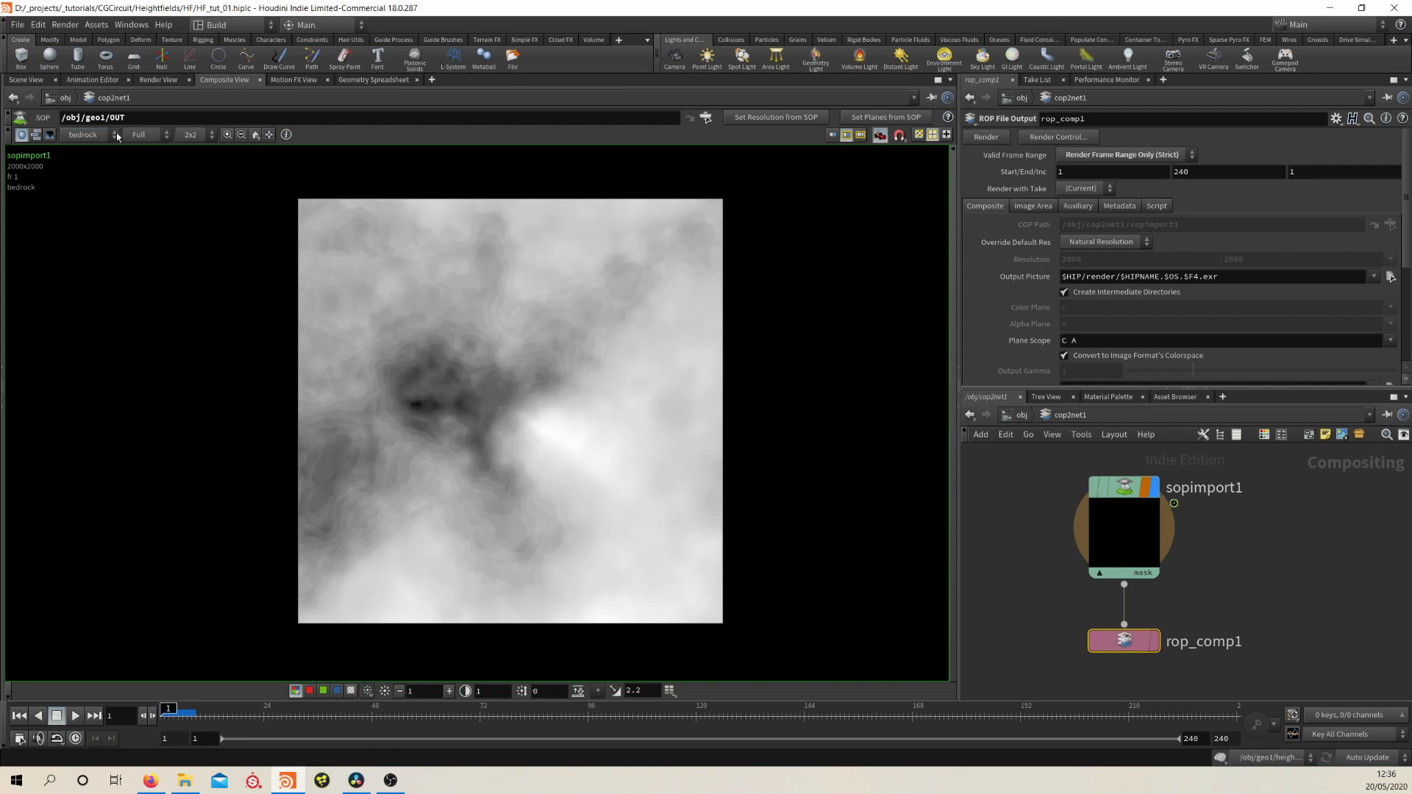
left_click(87, 135)
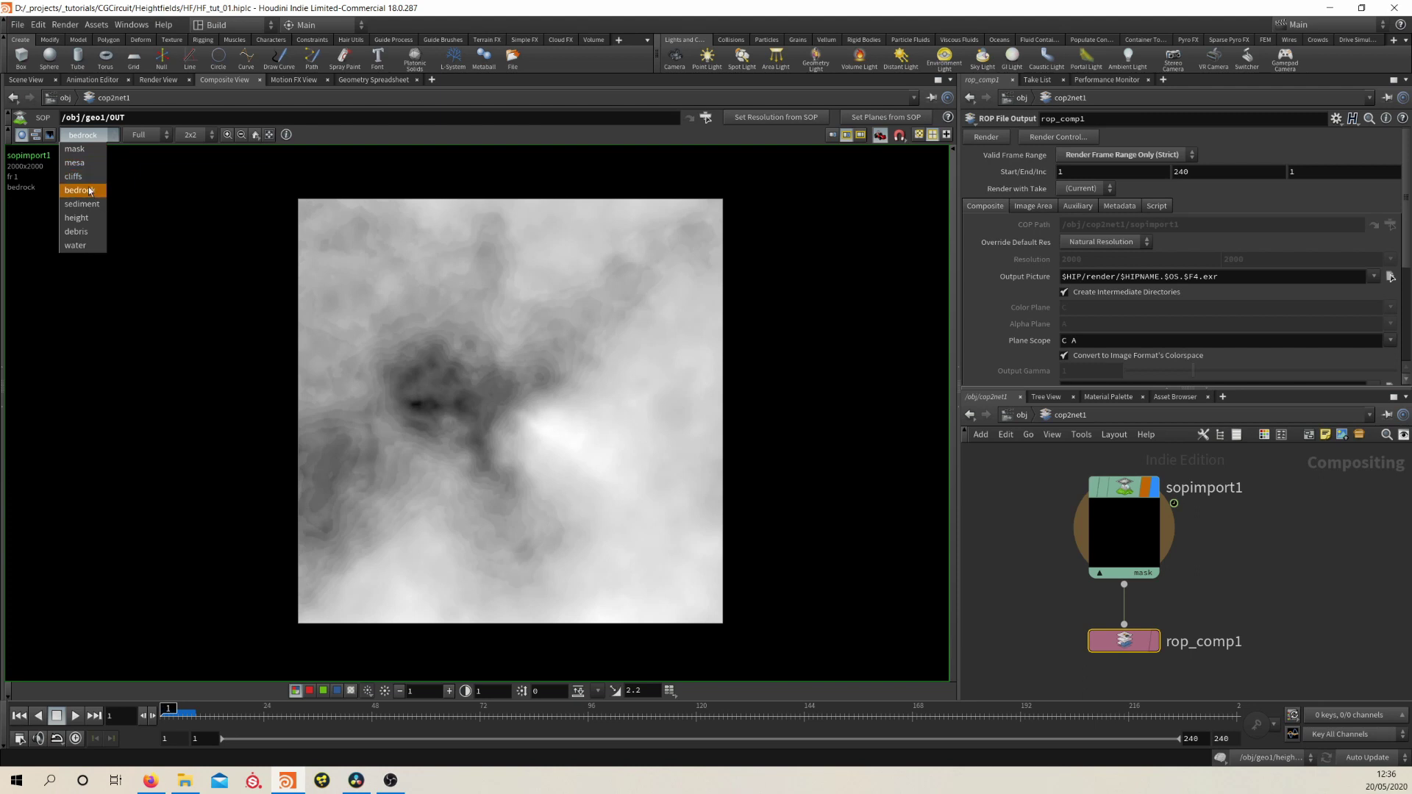
left_click(363, 362)
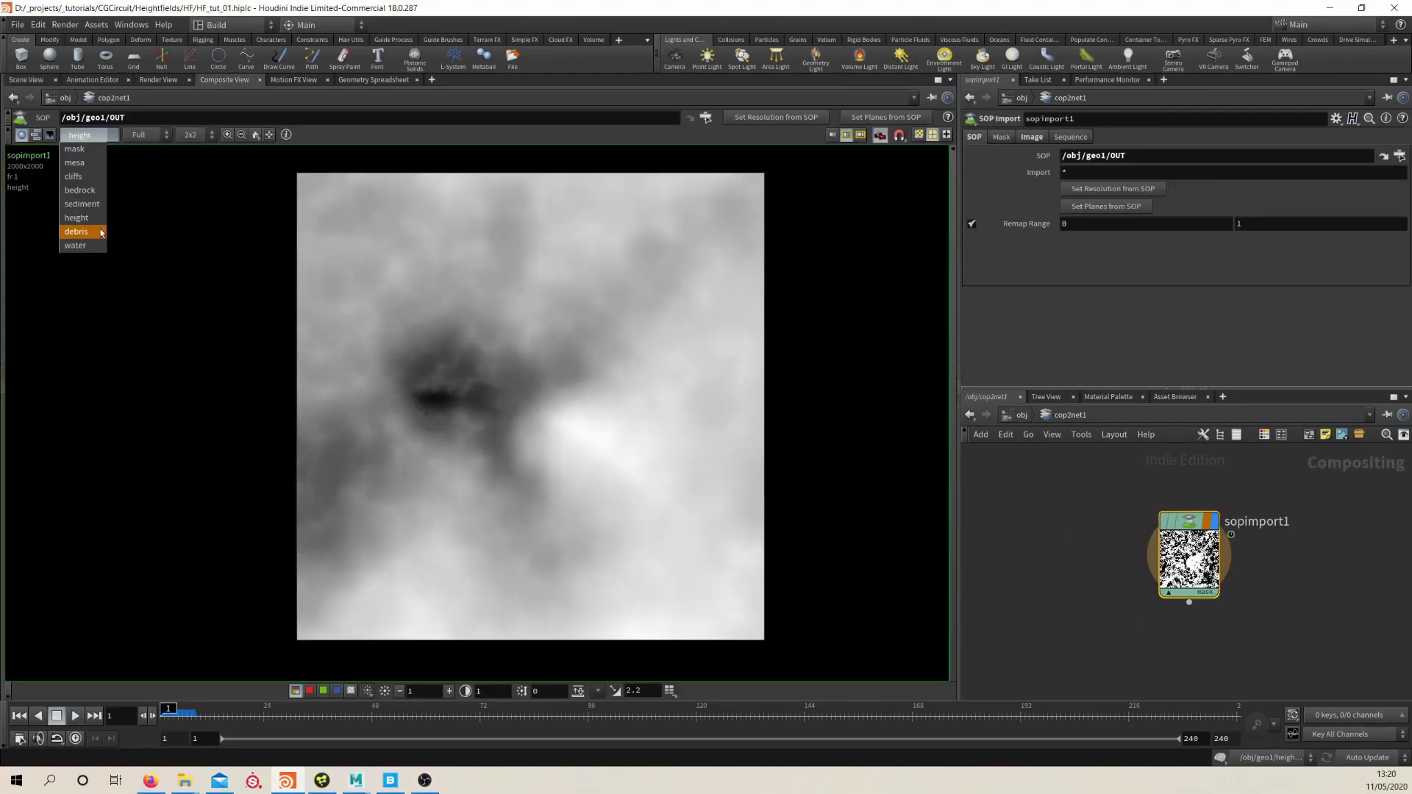
left_click(76, 230)
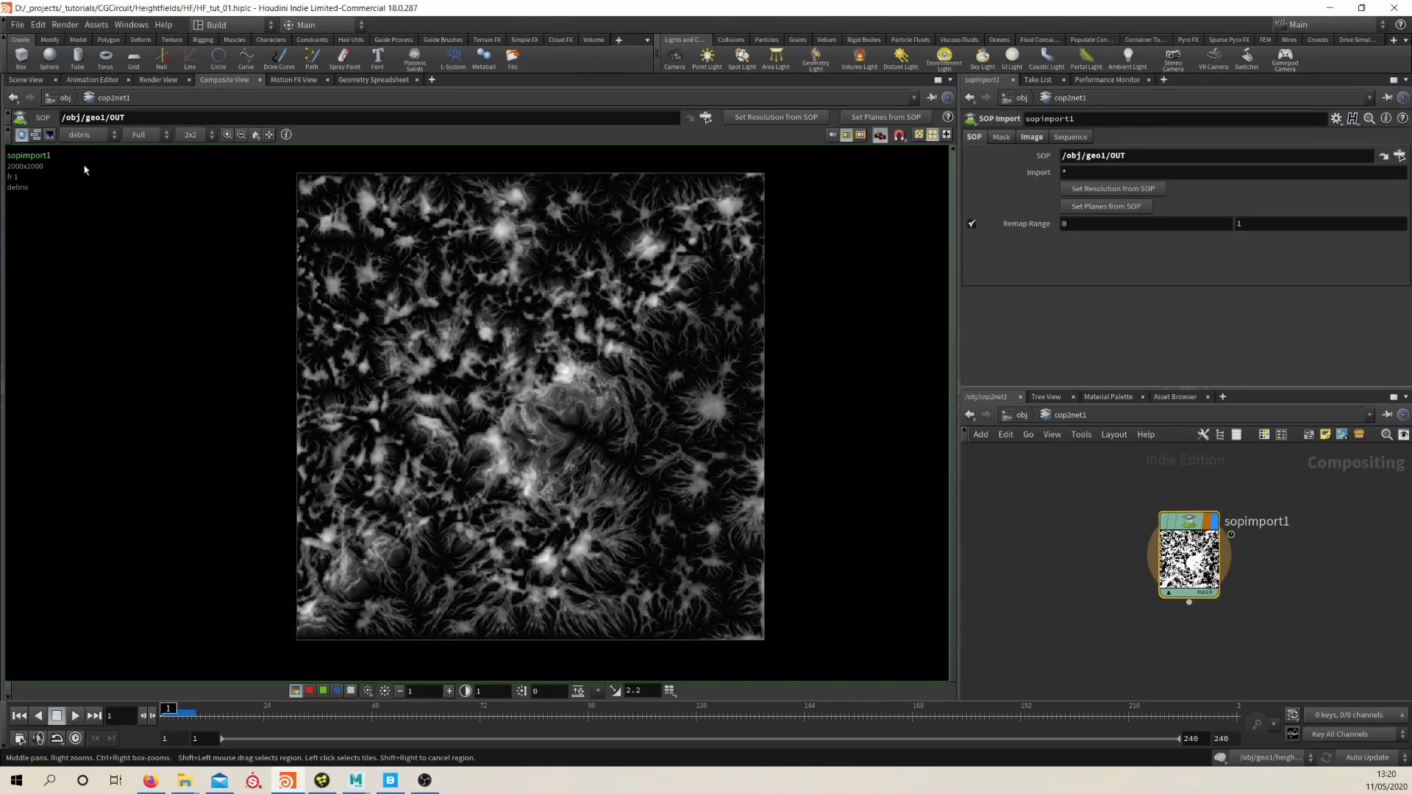
Reopen the image-plane list to review it, then adjust the Ecosystem Age slider.
left_click(79, 135)
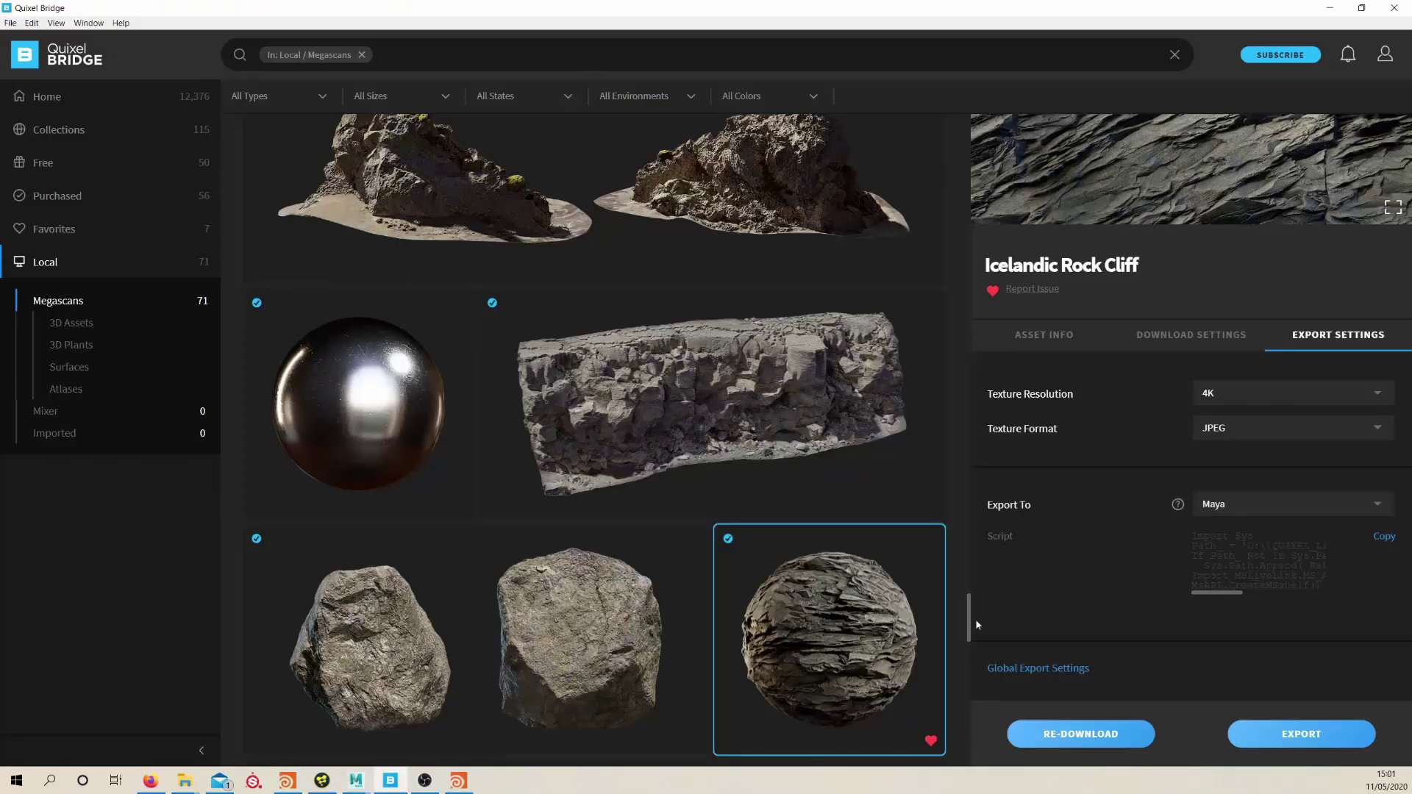
scroll(975, 619, "down", 4)
scroll(955, 646, "up", 1)
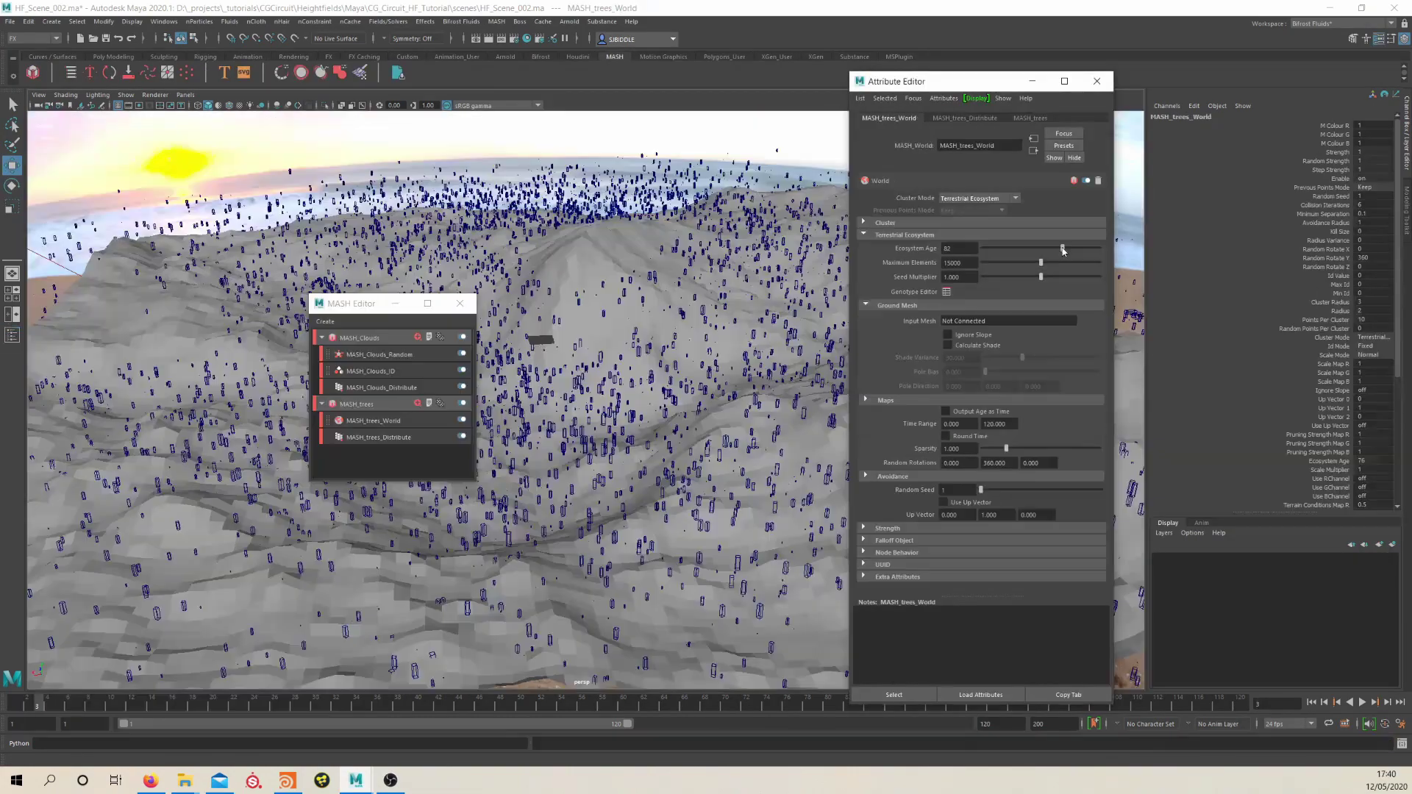
left_click_drag(1059, 252, 1035, 250)
Wire Bitmap1 into ColorCorrector1's mask input and view ColorCorrector1's result.
left_click_drag(583, 635, 669, 623)
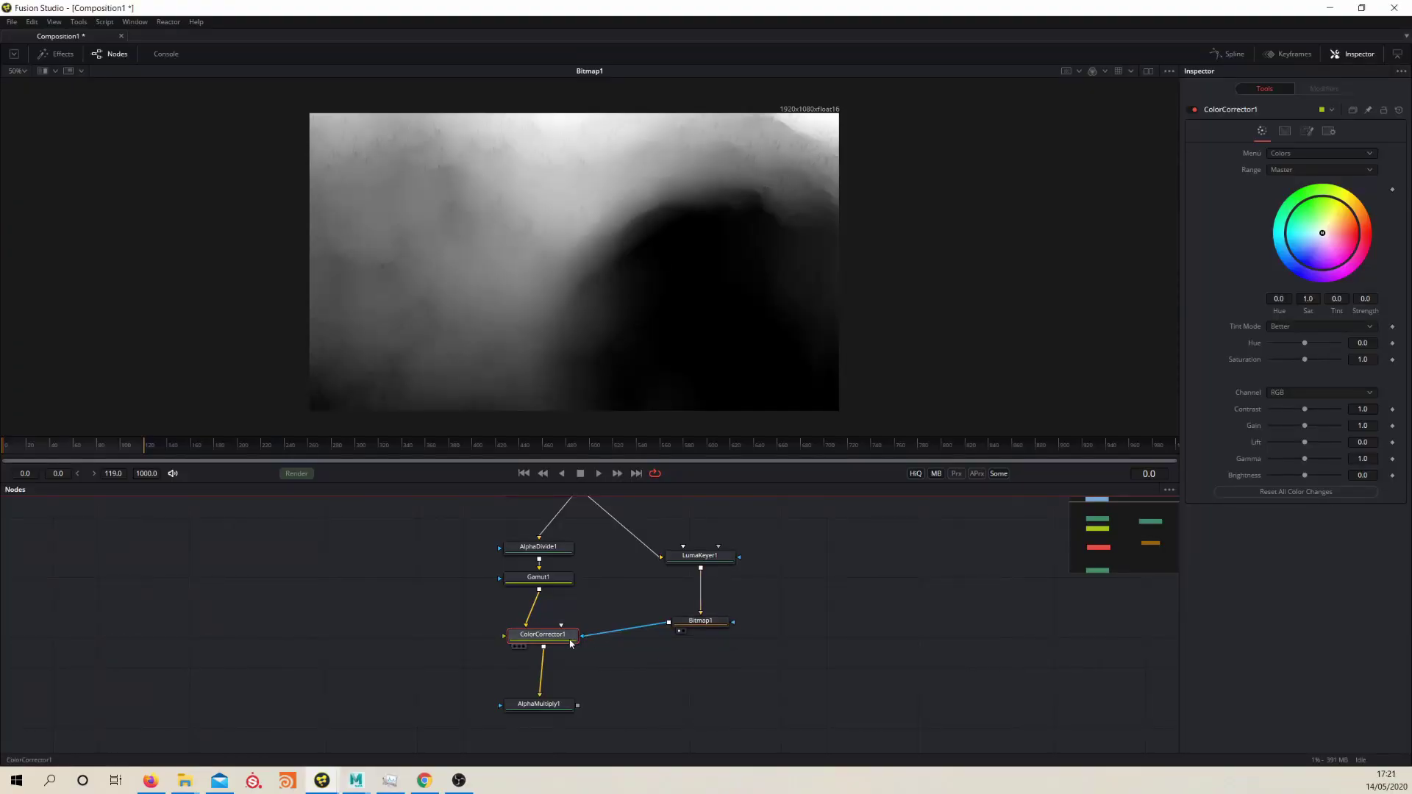
key("1")
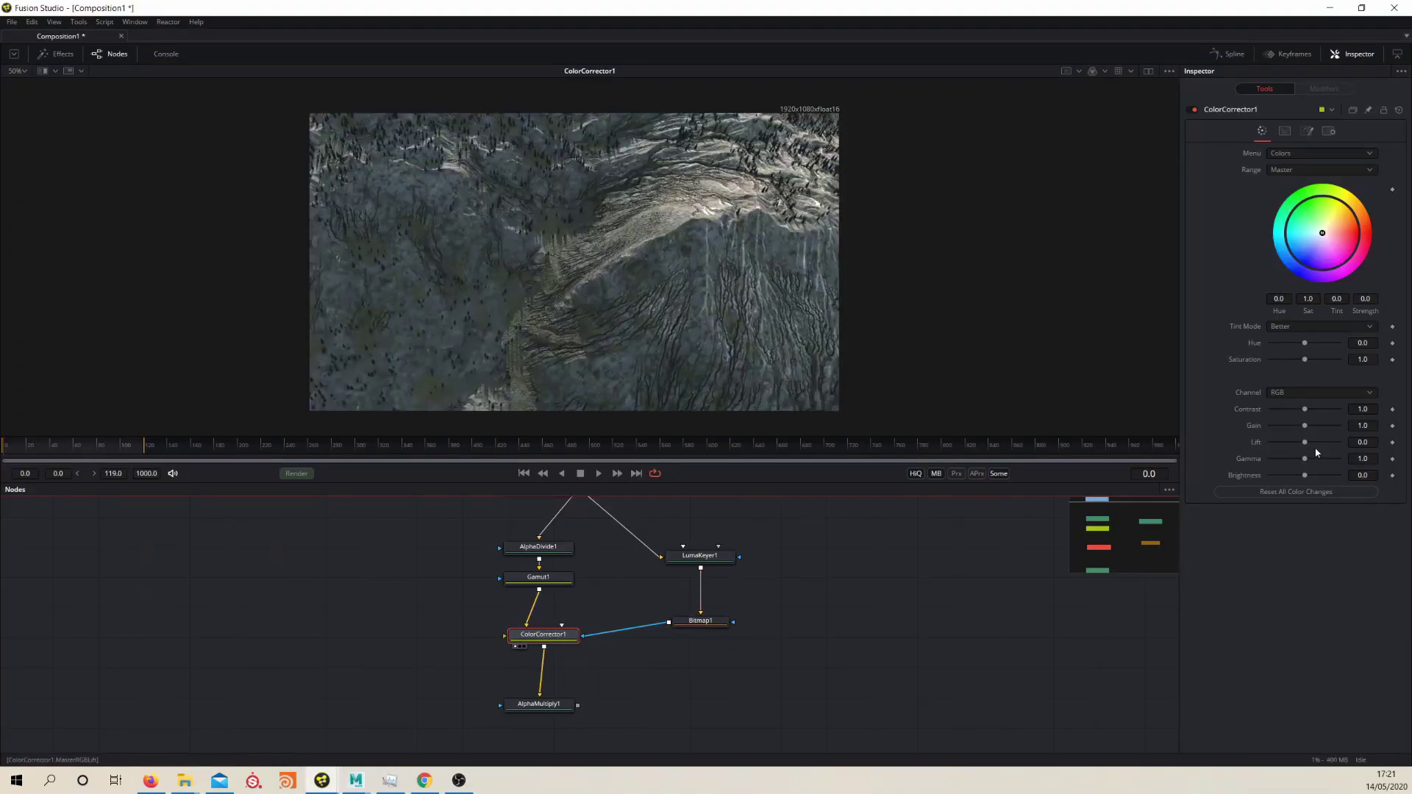